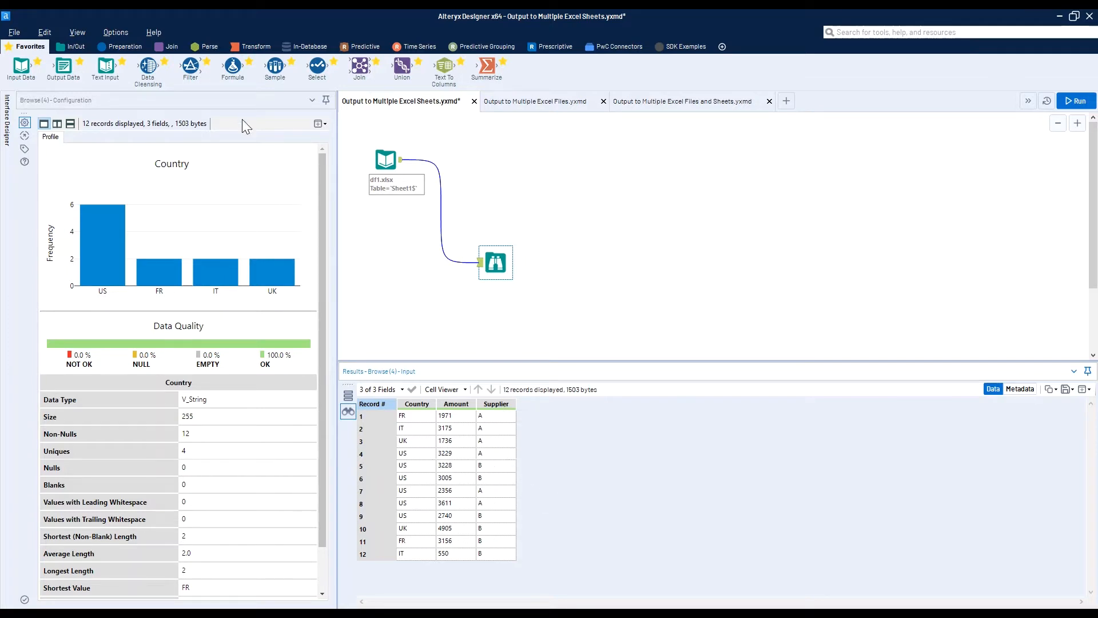
Step: Add an Output Data tool connected to the df1.xlsx input and point it to Output as Microsoft Excel (*.xlsx), worksheet Sheet1
mouse_move(64, 67)
left_mouse_down()
mouse_move(436, 213)
mouse_move(557, 181)
left_mouse_up()
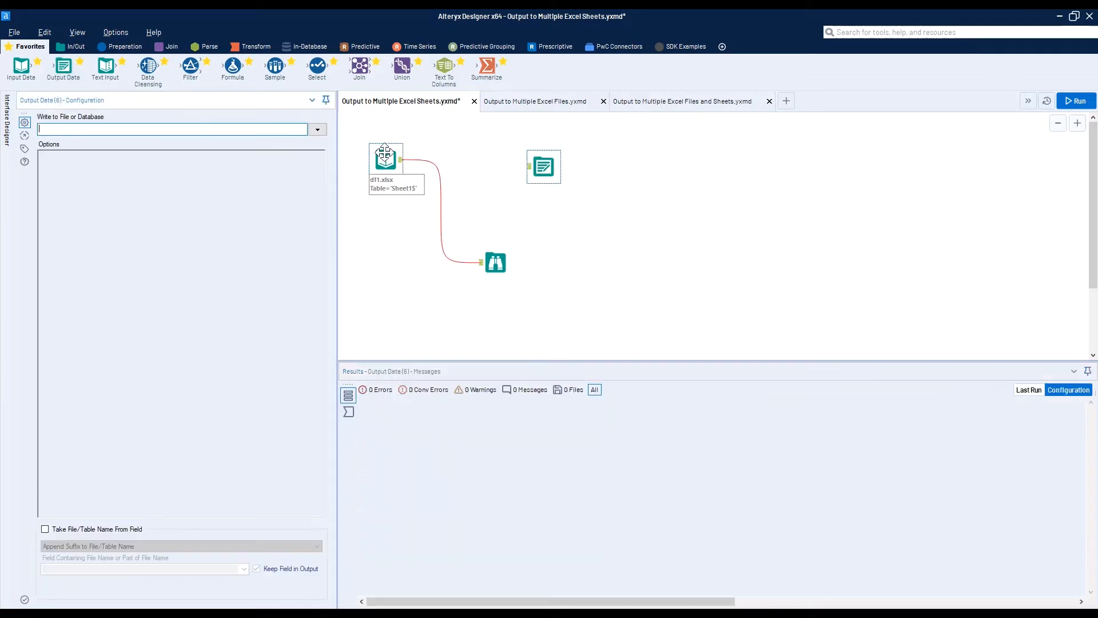
left_click_drag(402, 160, 543, 167)
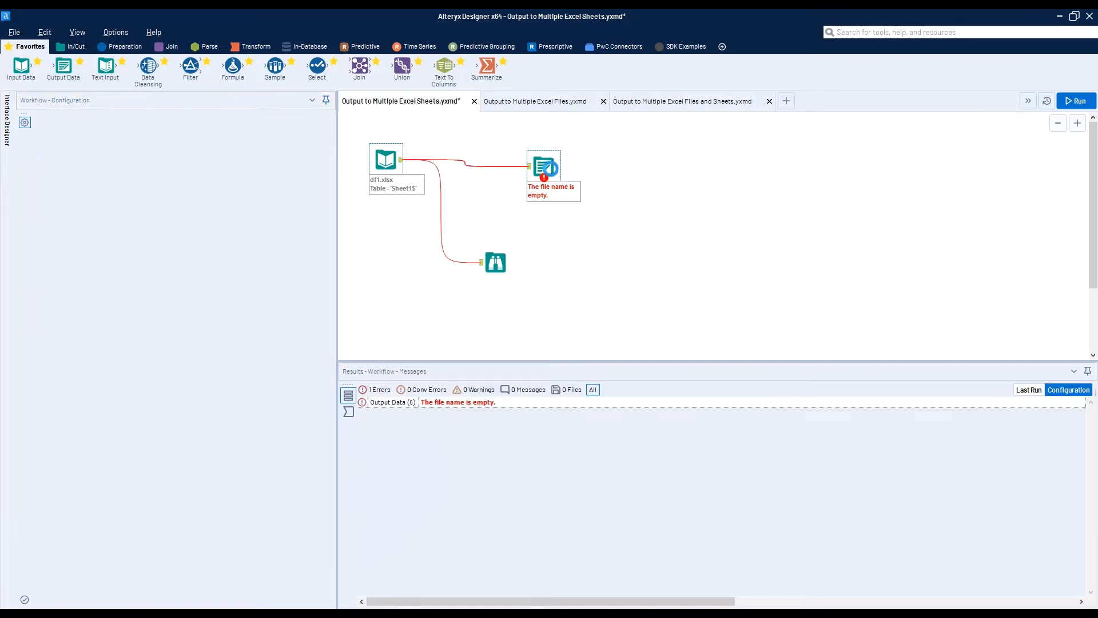
left_click(317, 130)
left_click(303, 142)
type("Output")
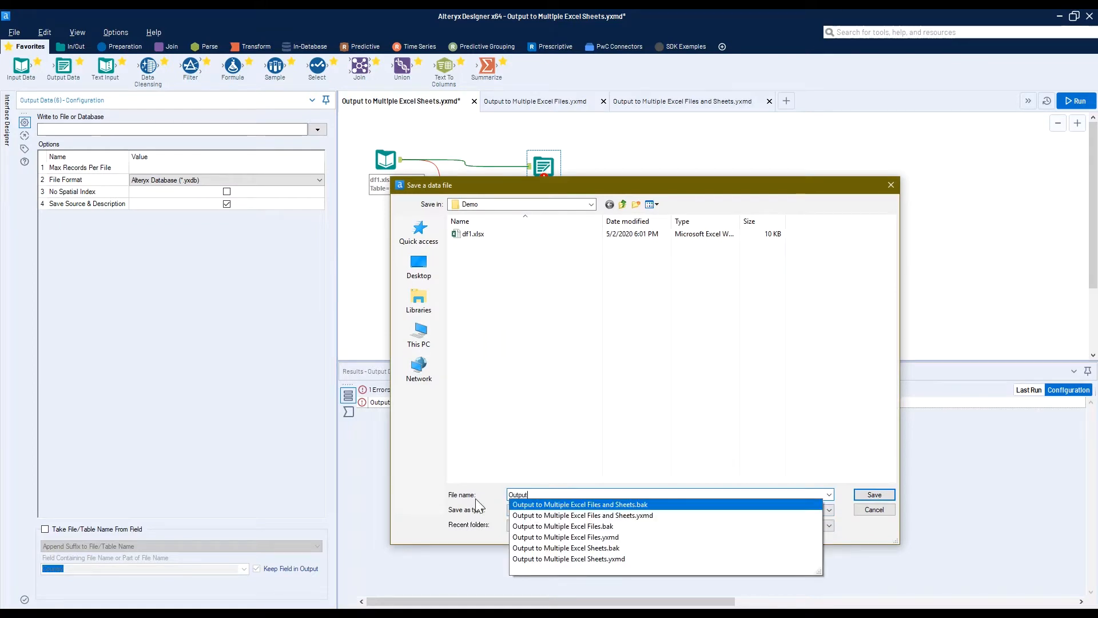
left_click(548, 511)
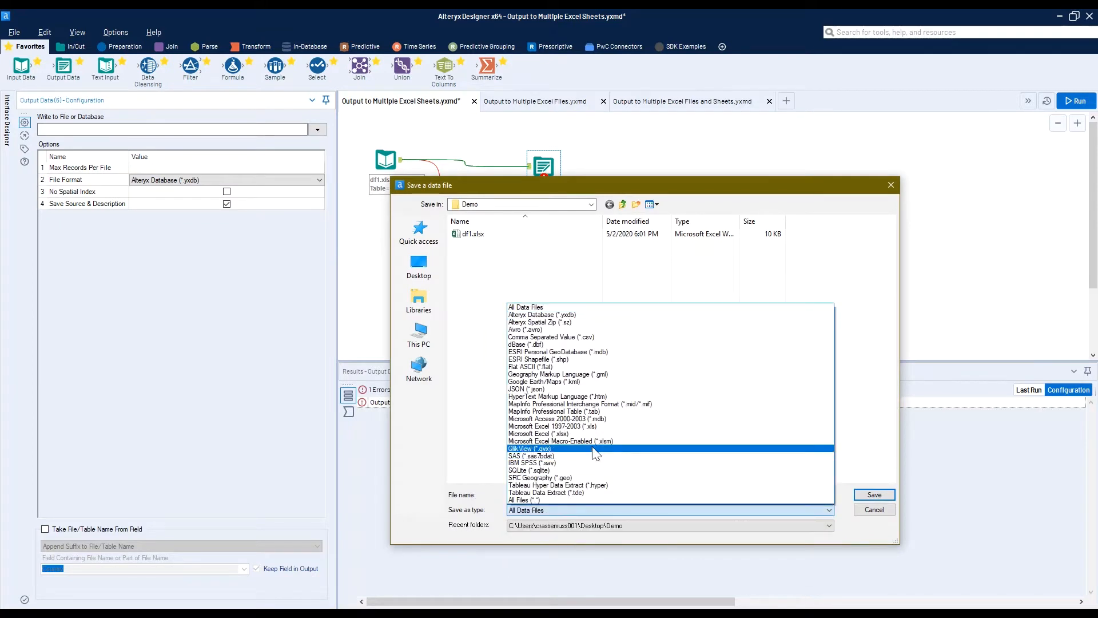
left_click(549, 434)
left_click(865, 496)
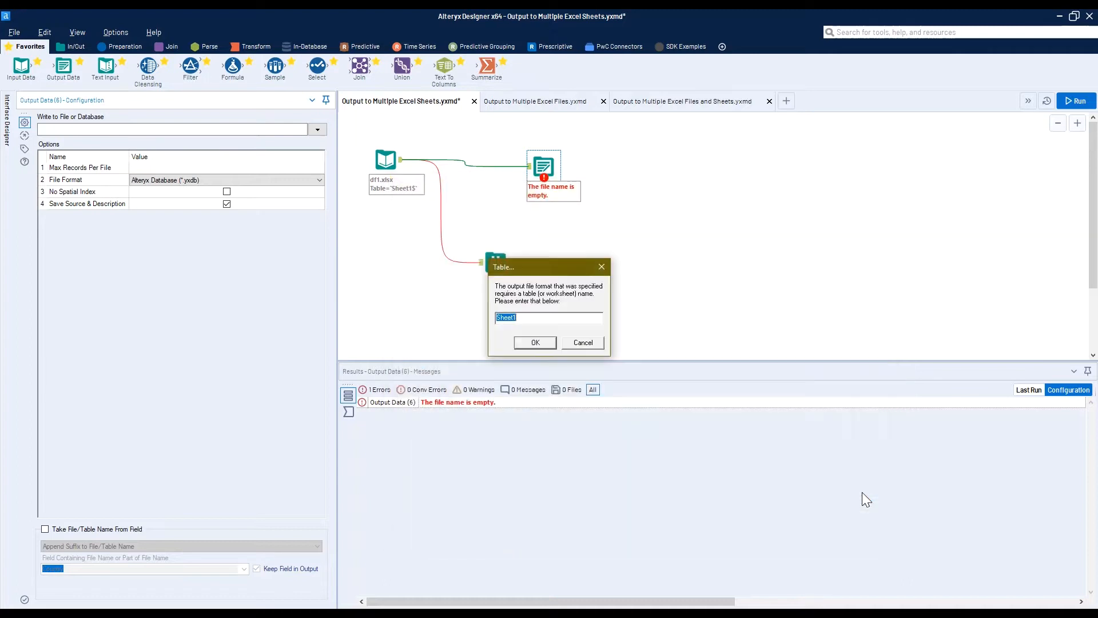
left_click(535, 342)
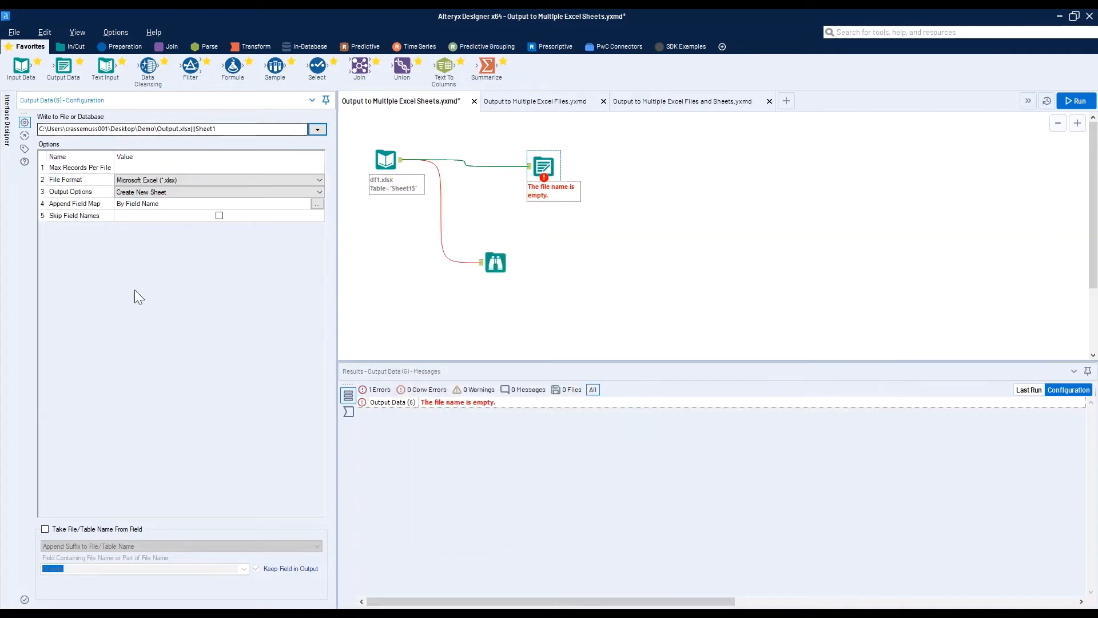
Step: Set the output to Overwrite Sheet (Drop) and change the file/table name from the Supplier field, without keeping that field in the output
left_click(138, 192)
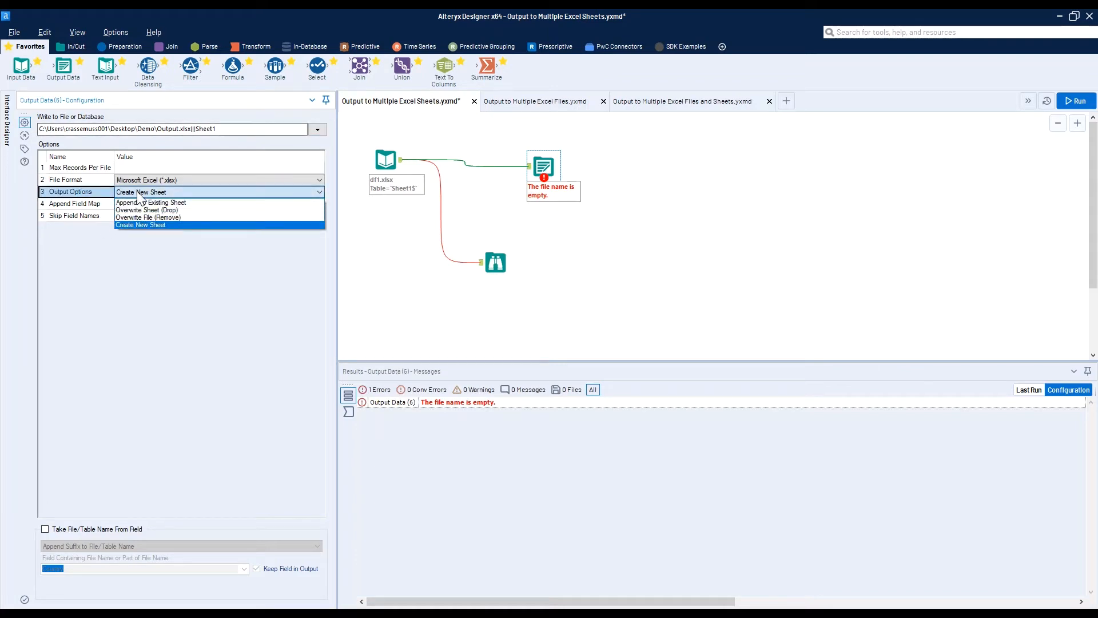
left_click(158, 210)
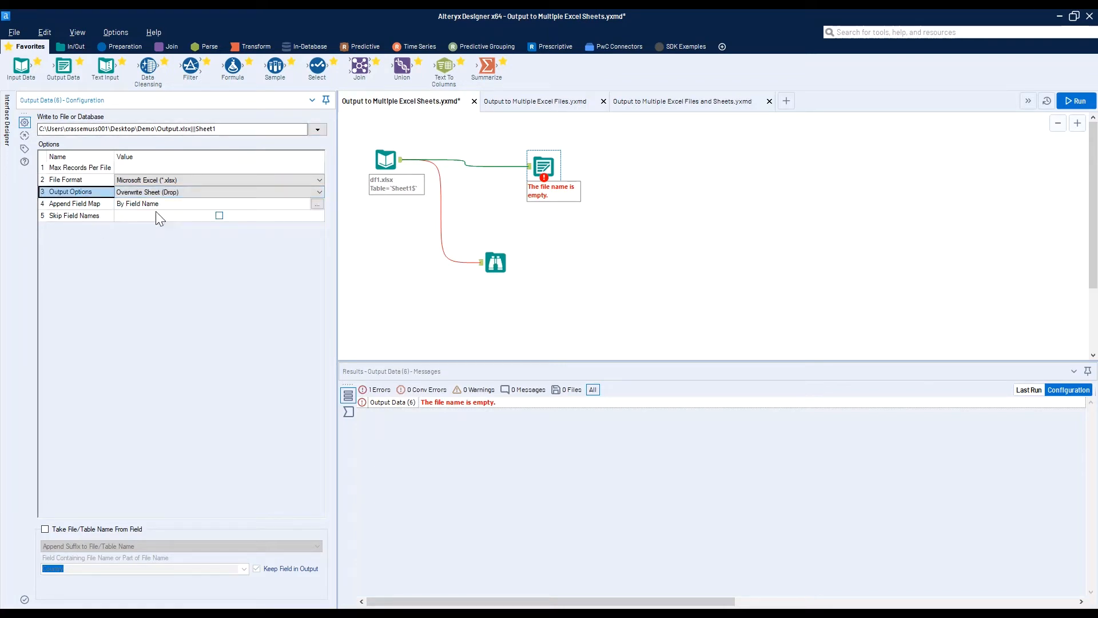
left_click(44, 528)
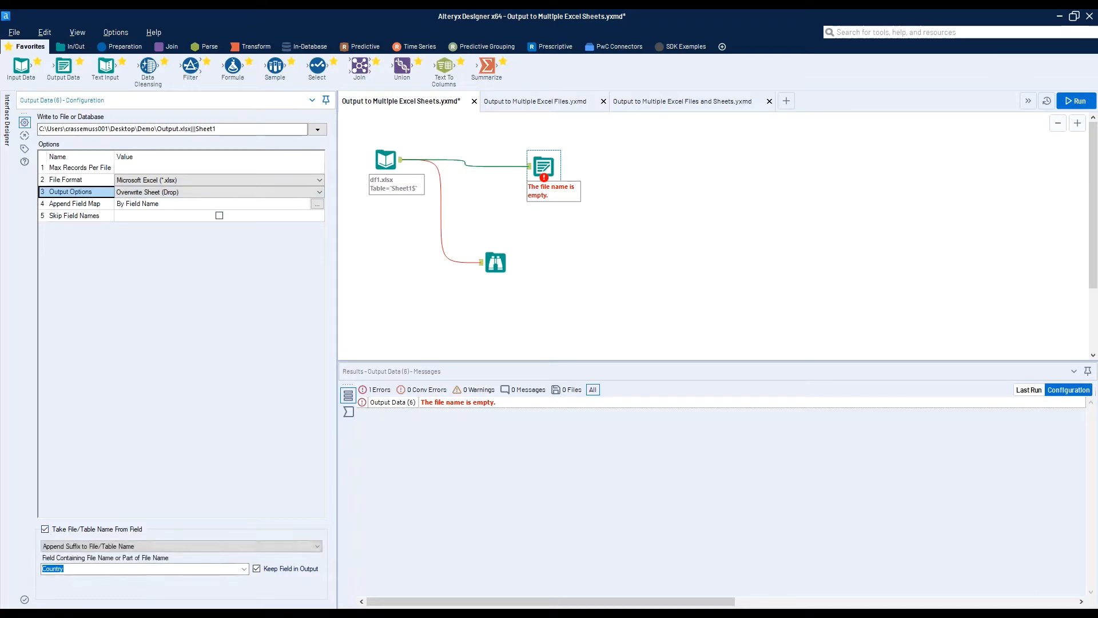
left_click(101, 547)
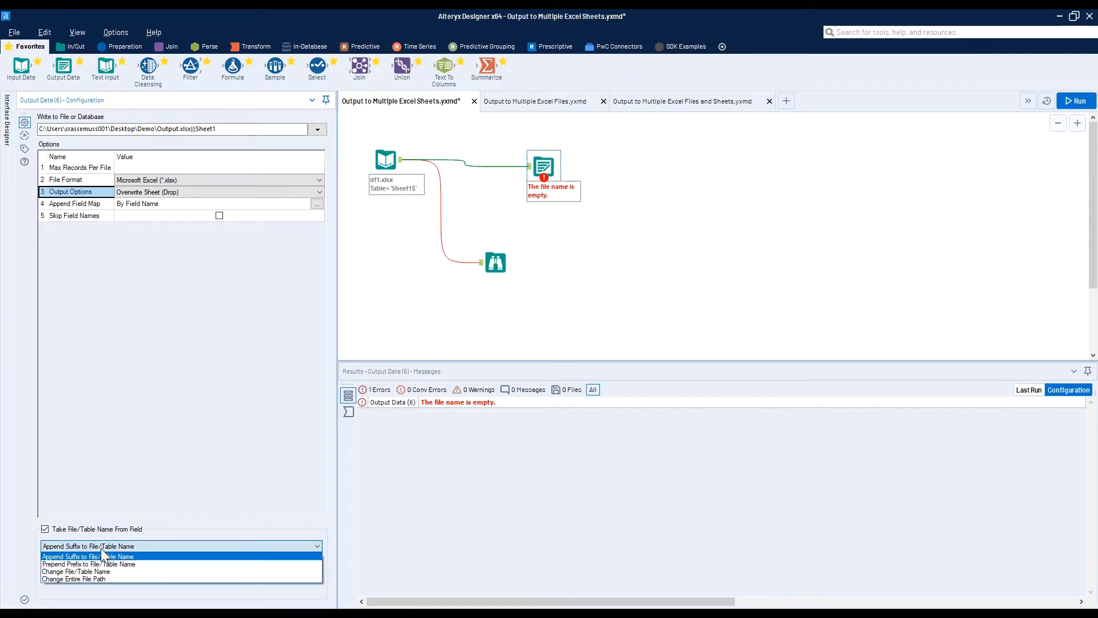
left_click(95, 572)
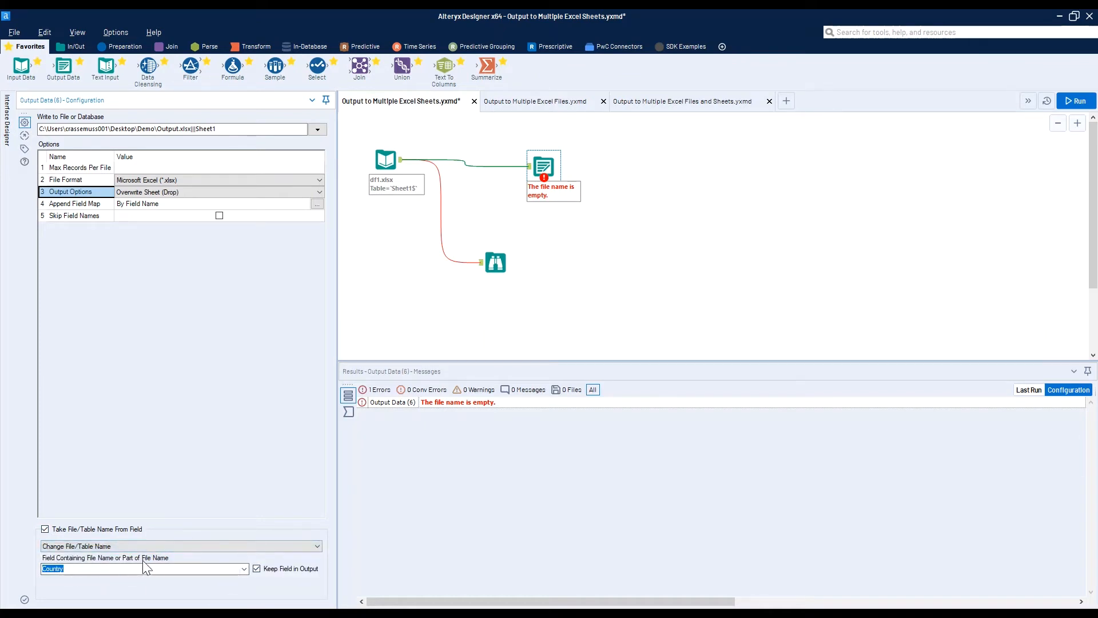
left_click(244, 569)
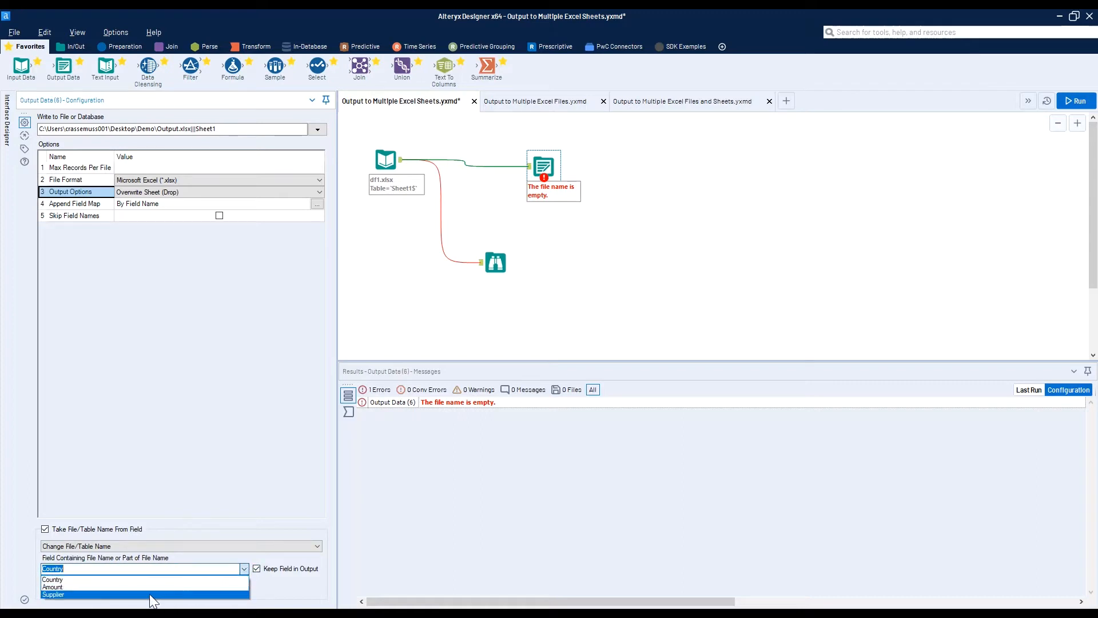
left_click(138, 595)
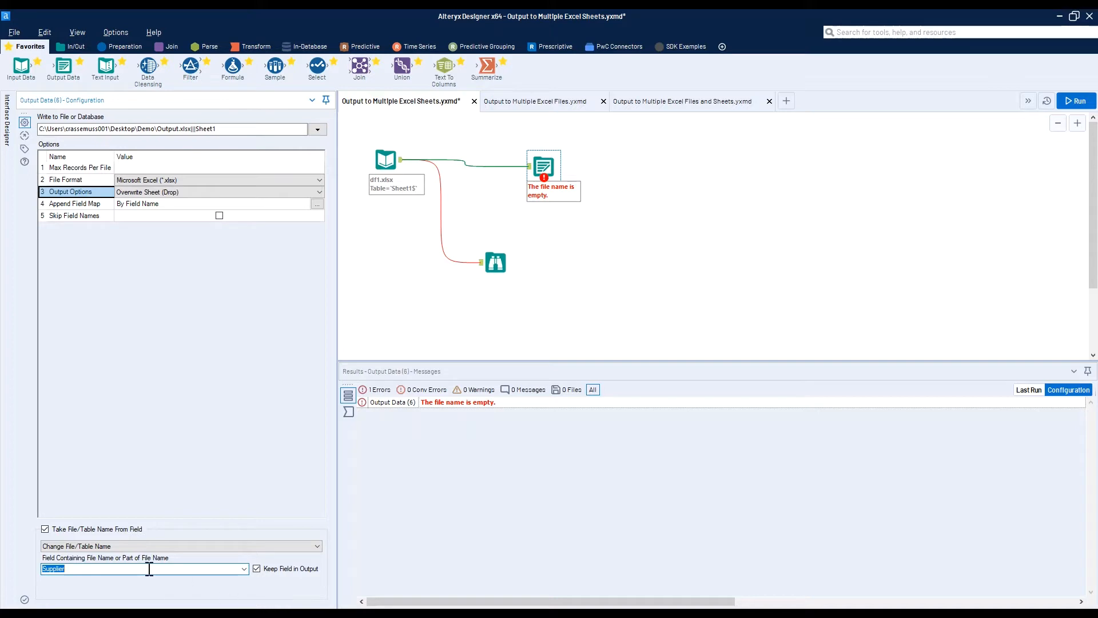
left_click(256, 569)
Step: Run the workflow and open the generated Output.xlsx from the Demo folder in Excel
left_click(1005, 166)
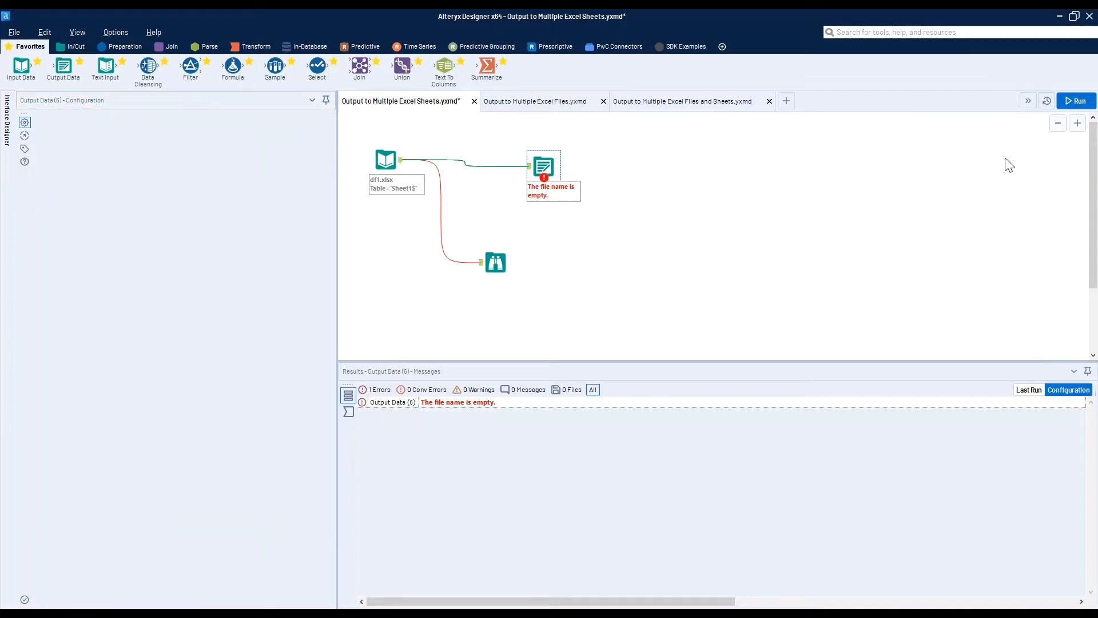
left_click(1082, 101)
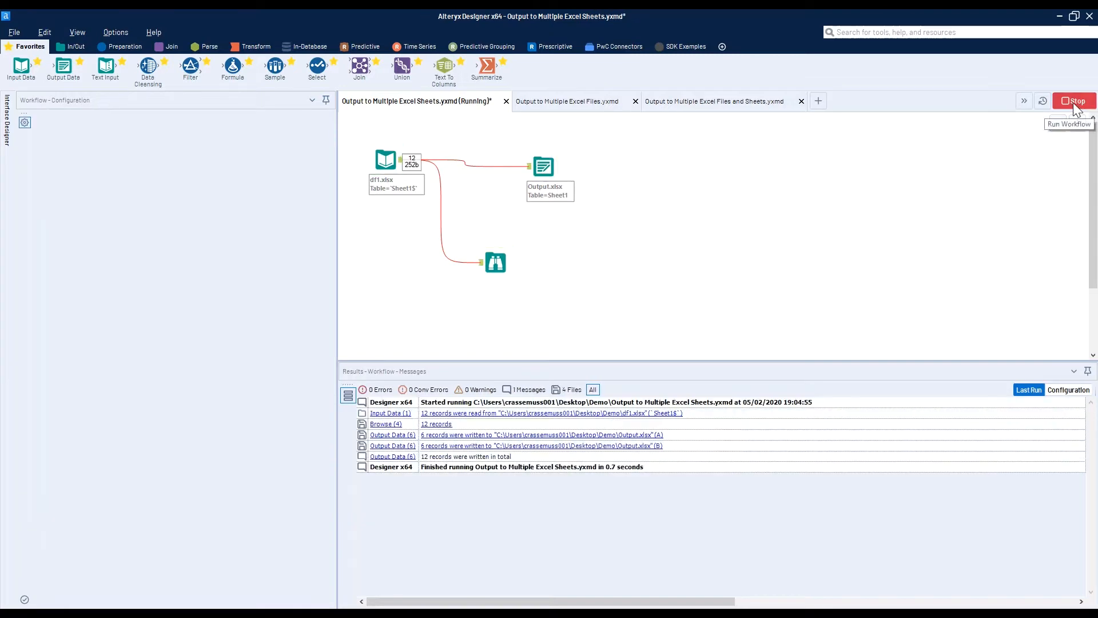
key("alt+Tab")
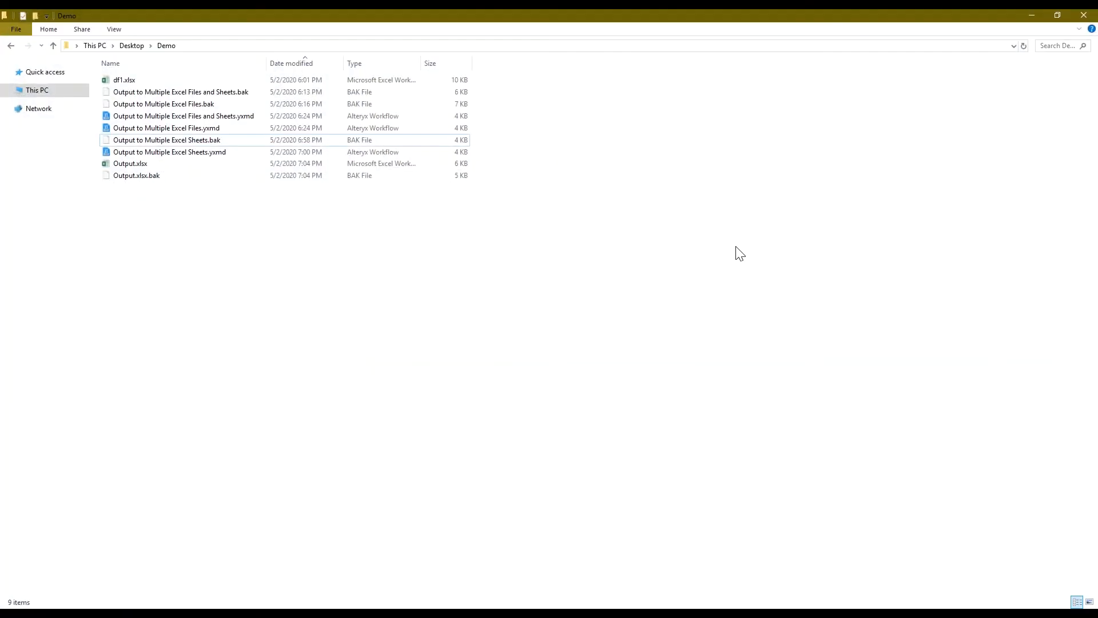
double_click(164, 164)
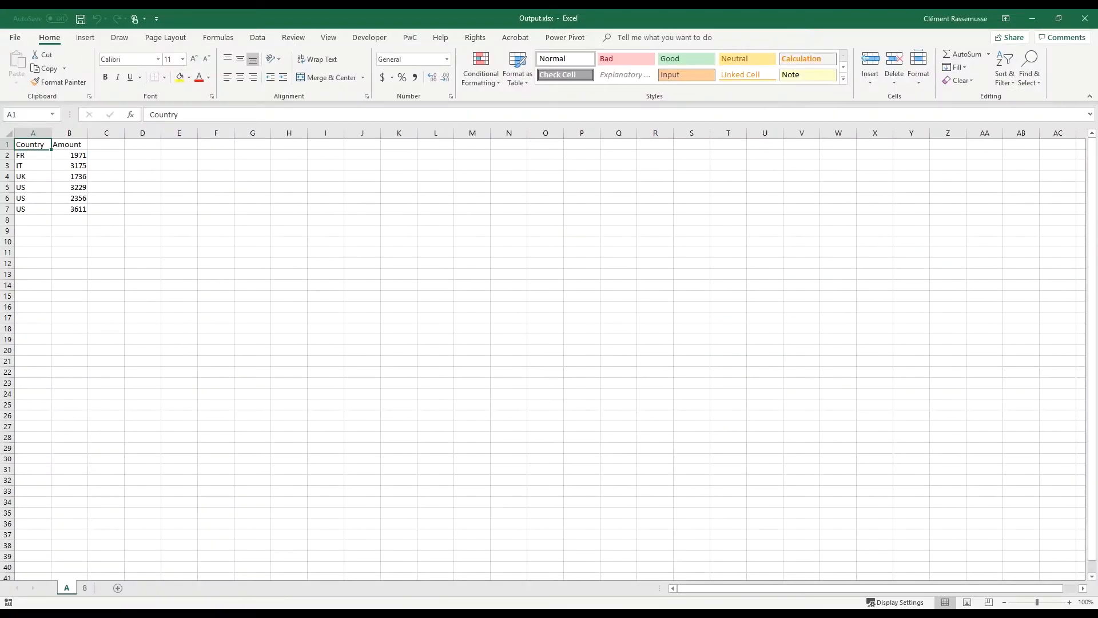
Step: Examine the Country and Amount columns on sheet A and the records on sheet B
left_click(32, 132)
left_click(69, 132)
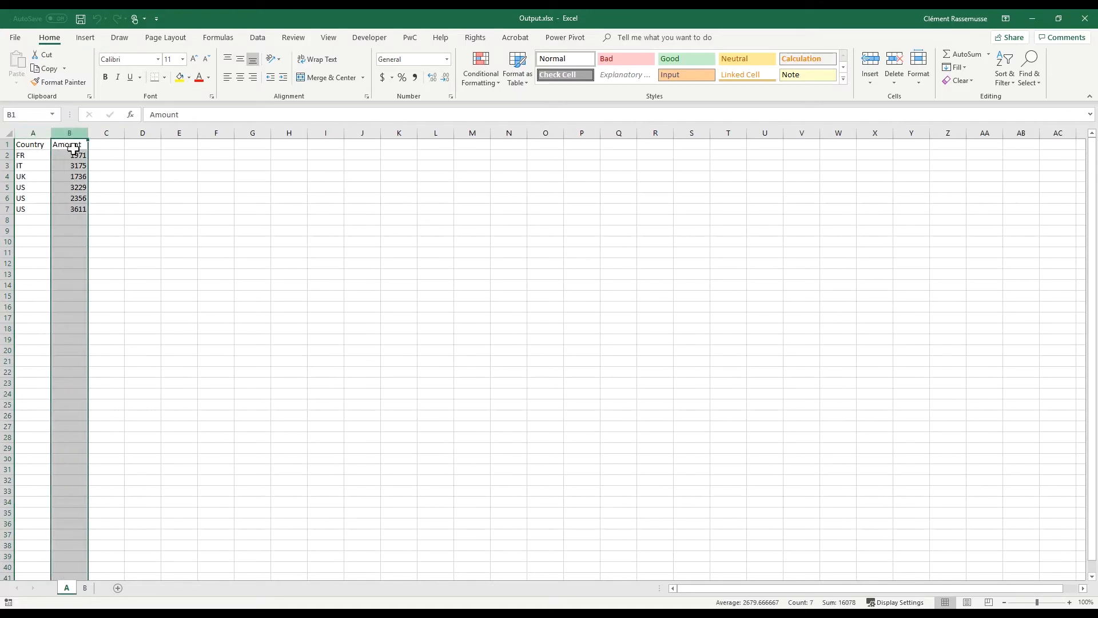
left_click(179, 524)
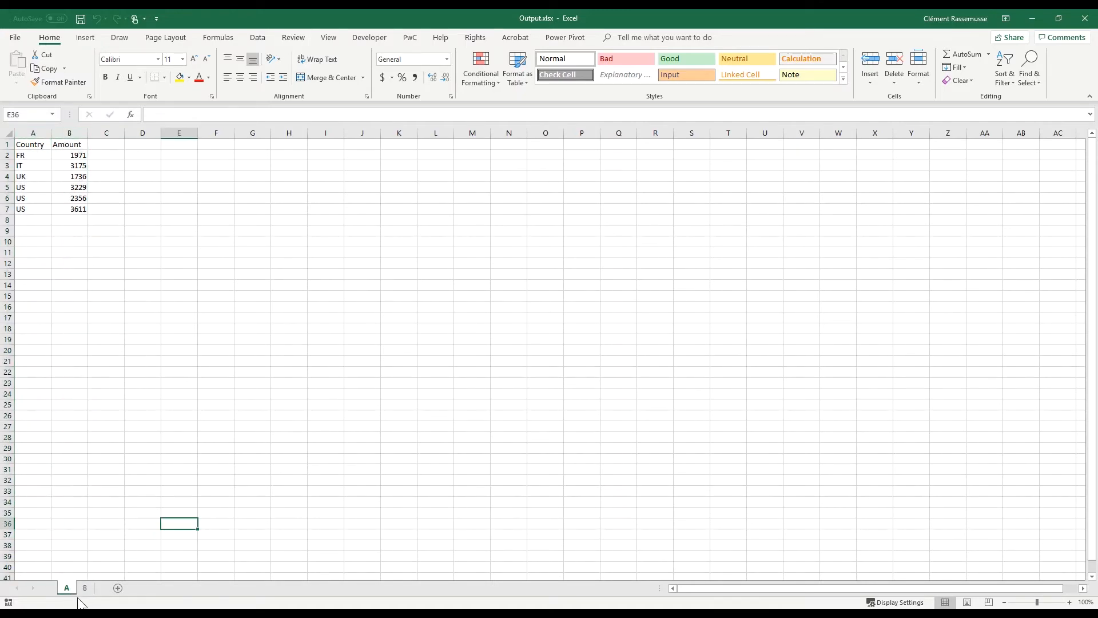
left_click(85, 588)
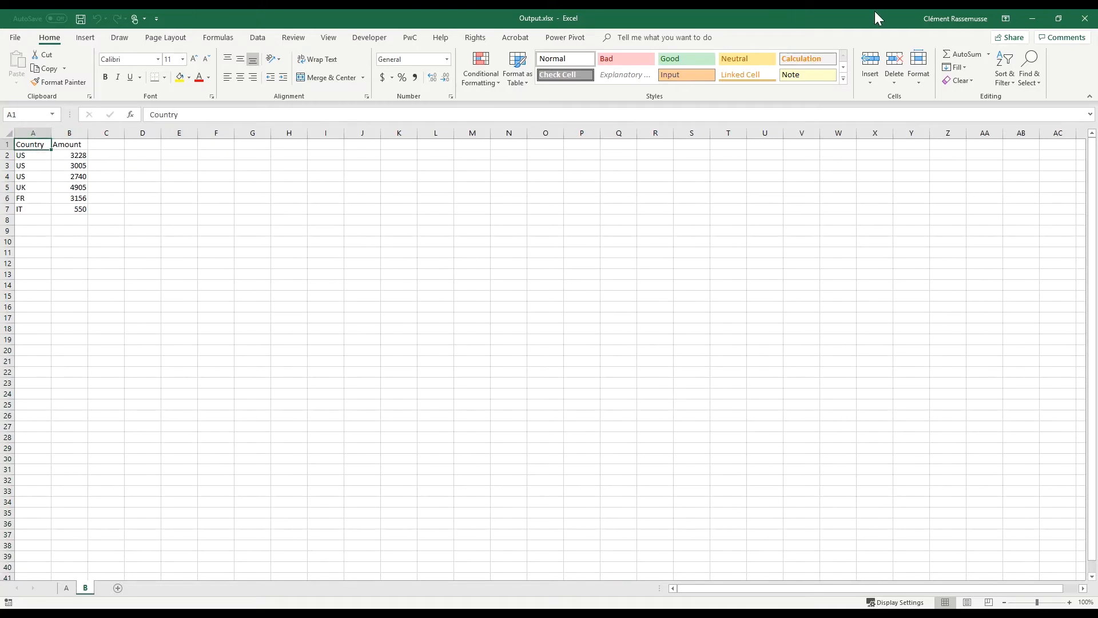
scroll(520, 239, "down", 1)
Step: Switch to Alteryx Designer and check the Output Data tool's Keep Field in Output setting against the exported columns
key("alt+Tab")
left_click(542, 166)
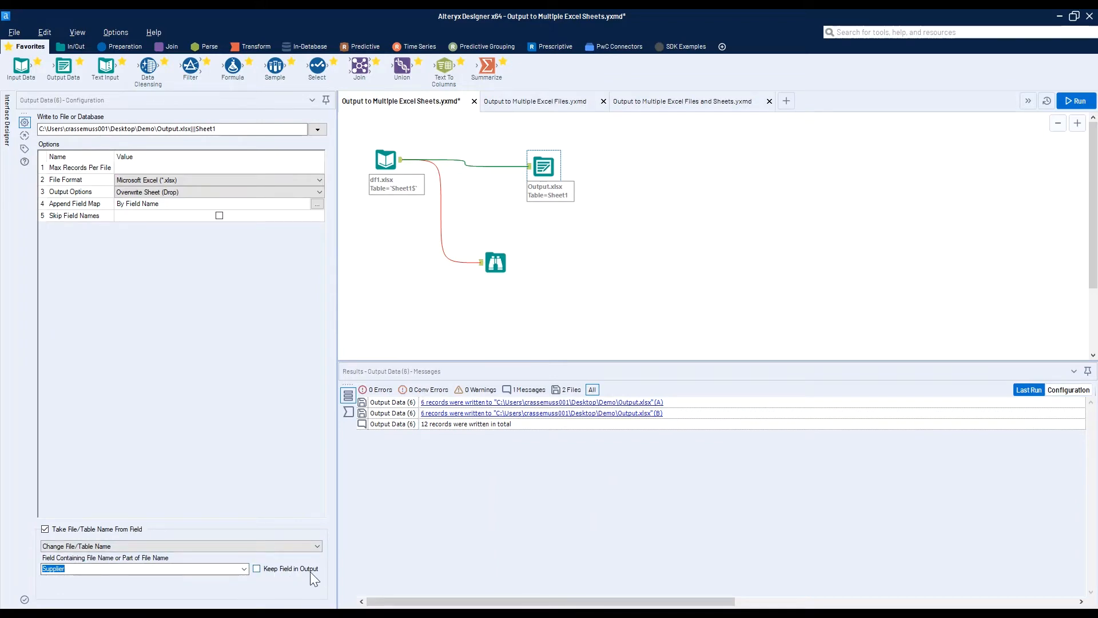
key("alt+Tab")
Step: Go to the Output to Multiple Excel Files workflow in Alteryx Designer and inspect the records in its Browse tool
left_click(287, 397)
scroll(273, 432, "up", 1)
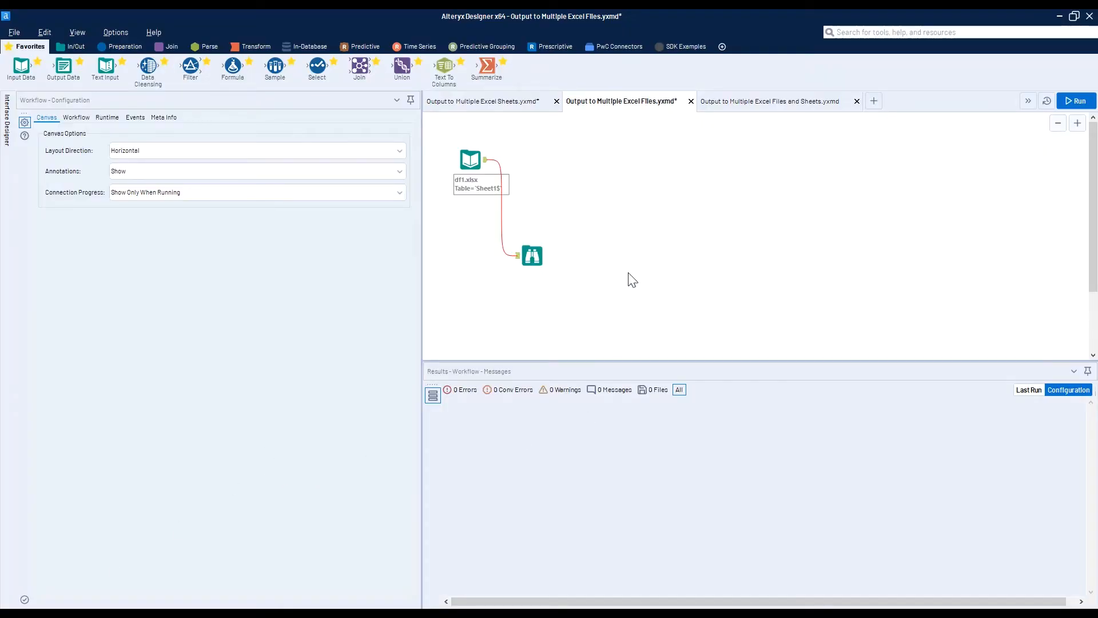
left_click(532, 256)
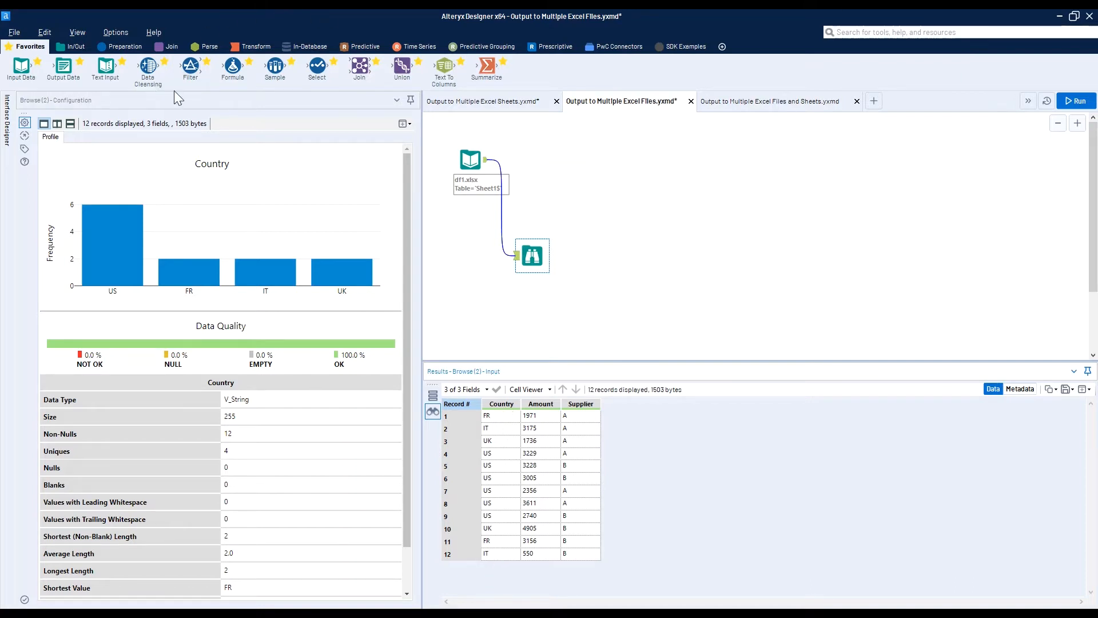
Step: Connect a Formula tool to the df1.xlsx input and name its new output column FullPath
left_click_drag(233, 66, 580, 162)
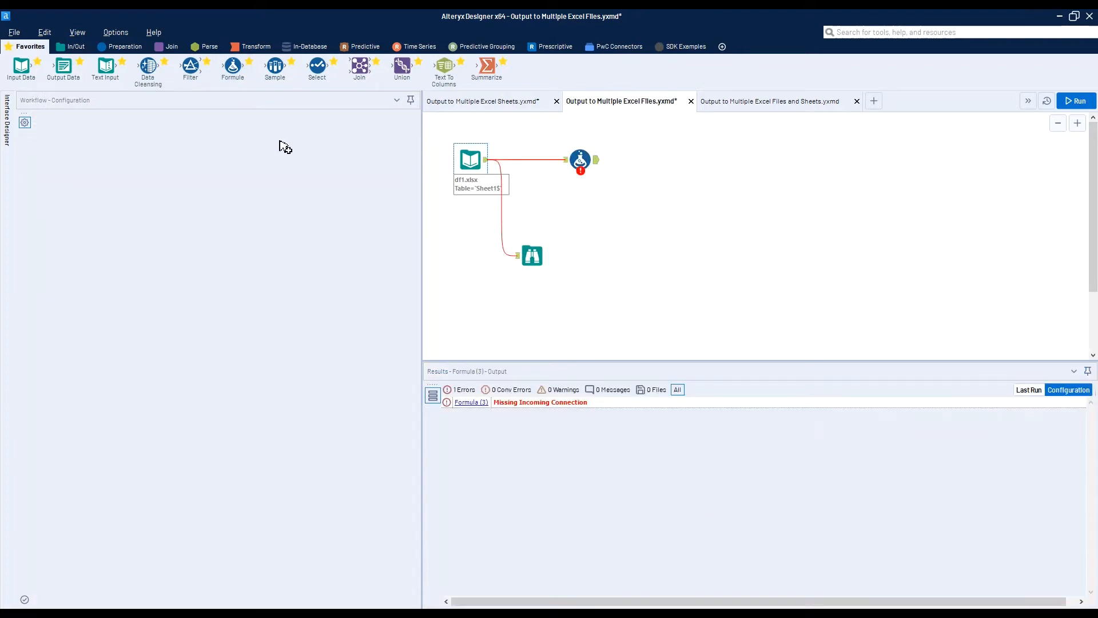
left_click(97, 130)
left_click(95, 143)
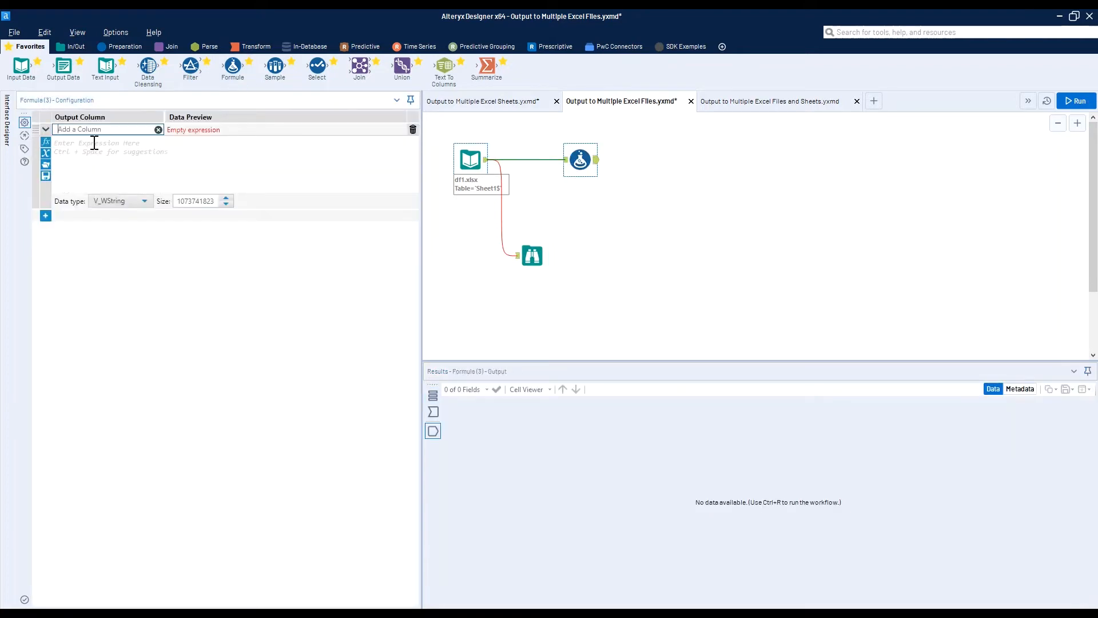
type("FullPath")
Step: Copy the Demo folder's full path from File Explorer and return to Alteryx Designer
left_click(77, 612)
left_click(402, 49)
key("ctrl+c")
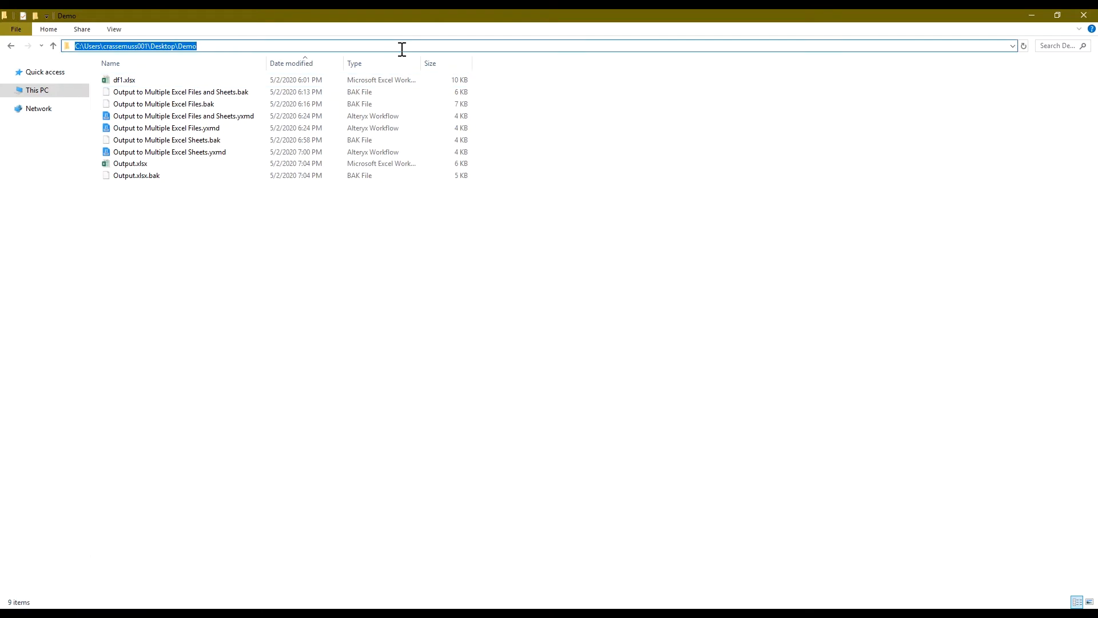
key("Escape")
key("alt+Tab")
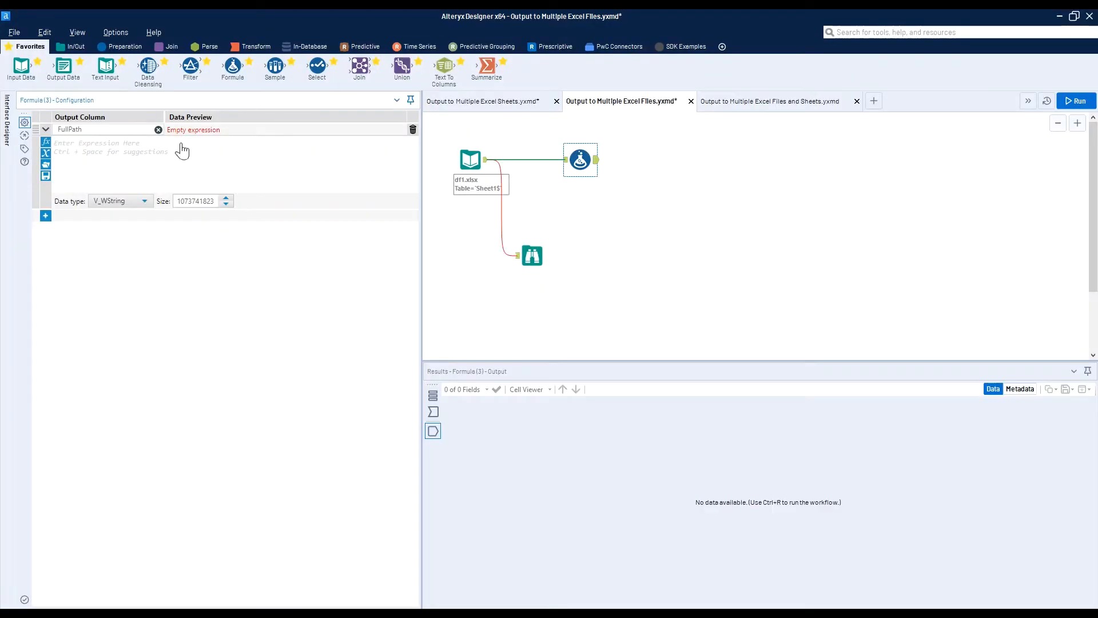
Step: Enter the FullPath expression as the copied Demo folder path in quotes joined with + to the [Country] field
left_click(156, 154)
type("\"")
key("ctrl+v")
type("\"+Coun")
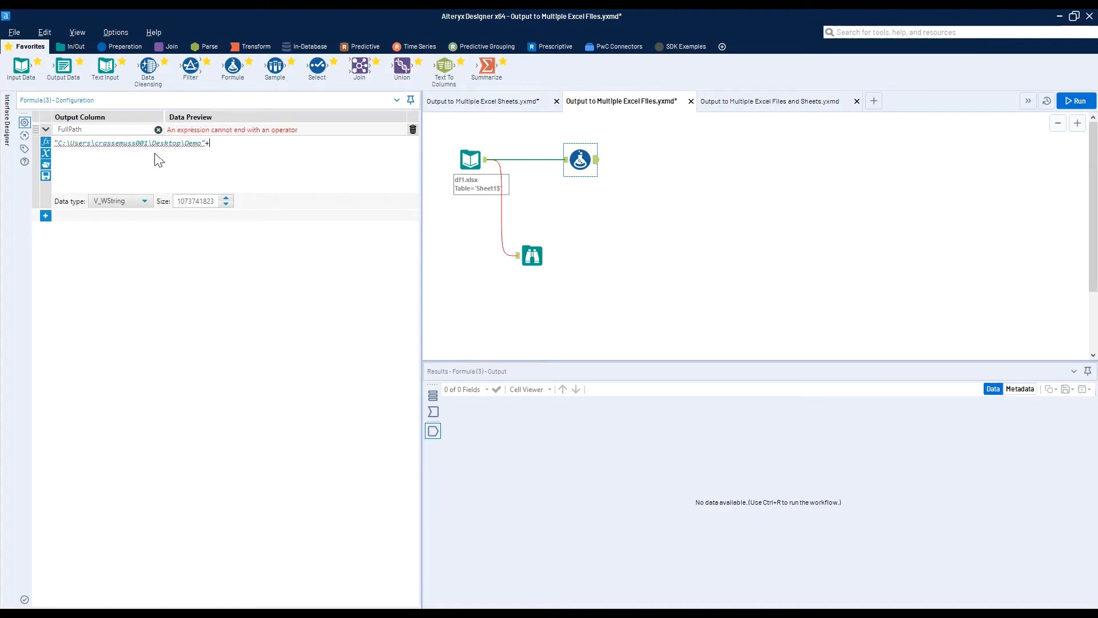
key("Down")
key("Down")
key("Return")
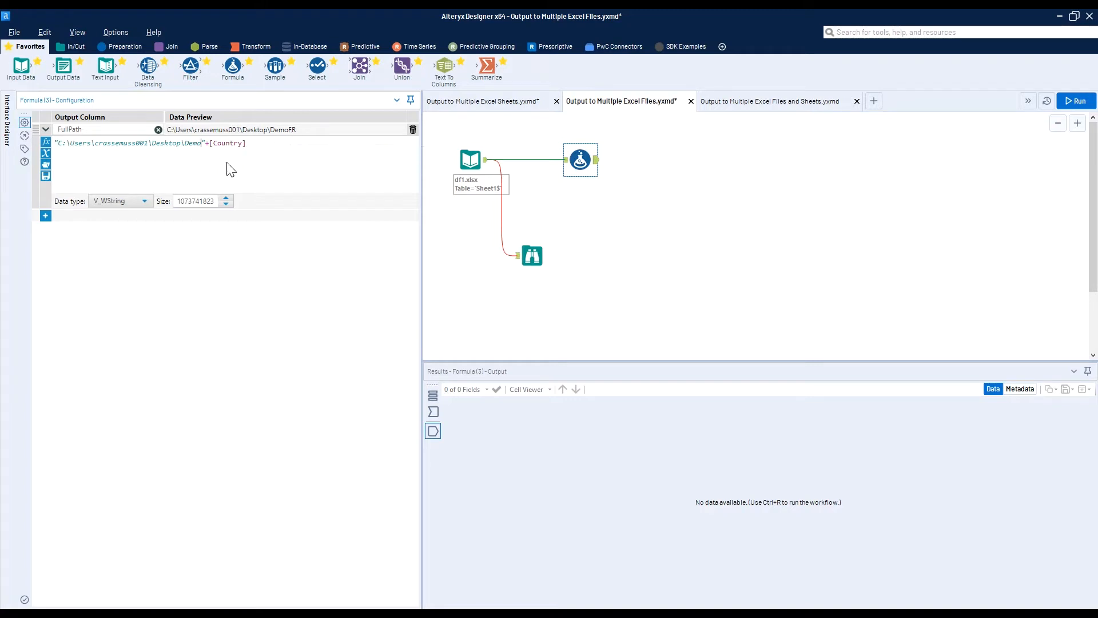
Step: Complete the FullPath expression with a backslash after Demo and +".xlsx|||Sheet1" after [Country]
type("^")
key("BackSpace")
type("\\")
type("+")
type("\".xlsx|||Sheets1")
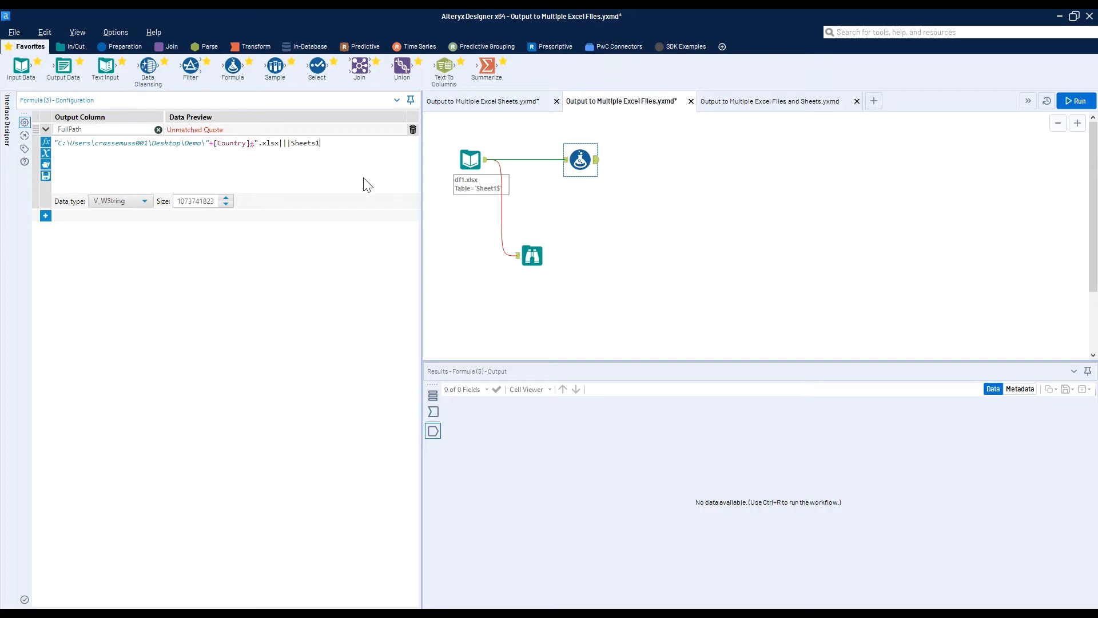
key("BackSpace")
key("BackSpace")
type("1\"")
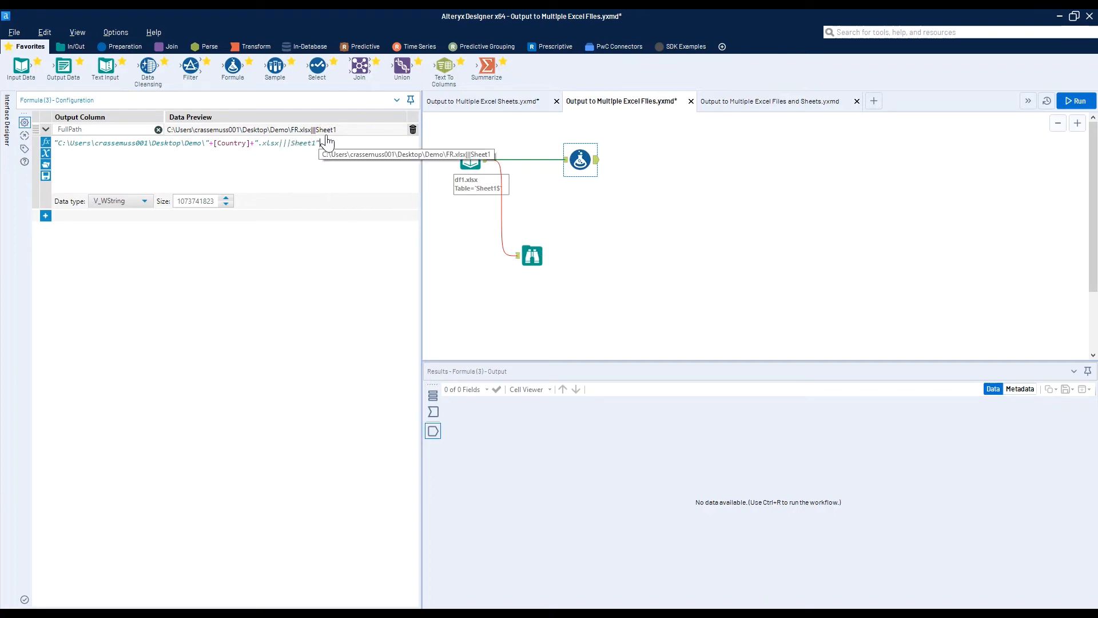
left_click(627, 244)
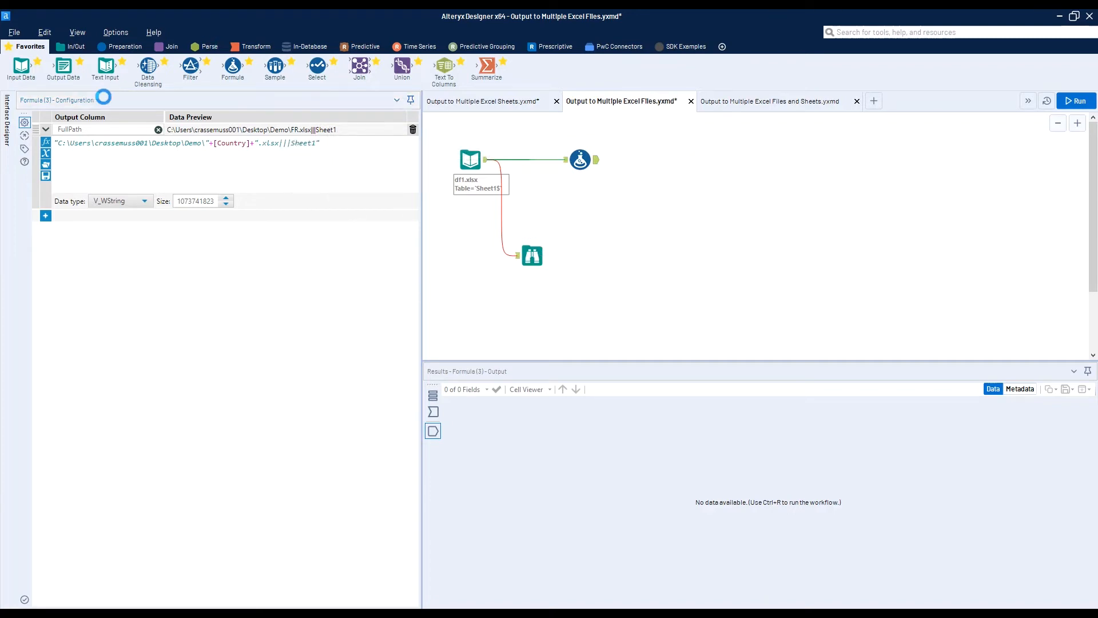
Step: Connect an Output Data tool to the Formula tool and save to Output2.xlsx in the Demo folder as Microsoft Excel (*.xlsx), table Sheet1
left_click_drag(63, 67, 652, 163)
left_click(401, 130)
left_click(366, 146)
type("POu")
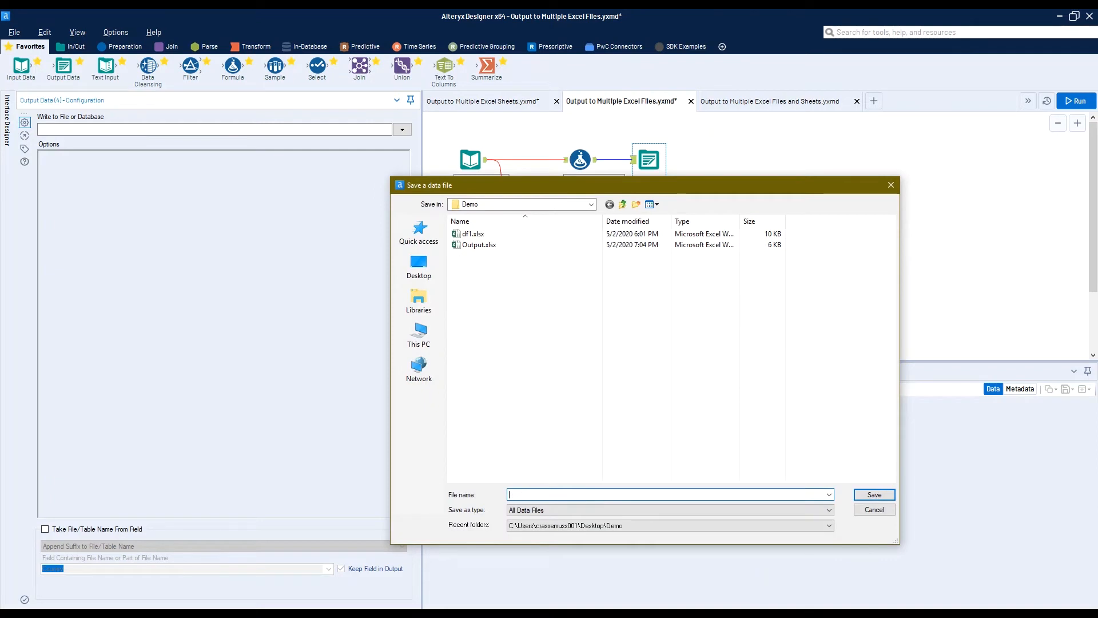
type("Output2")
left_click(531, 511)
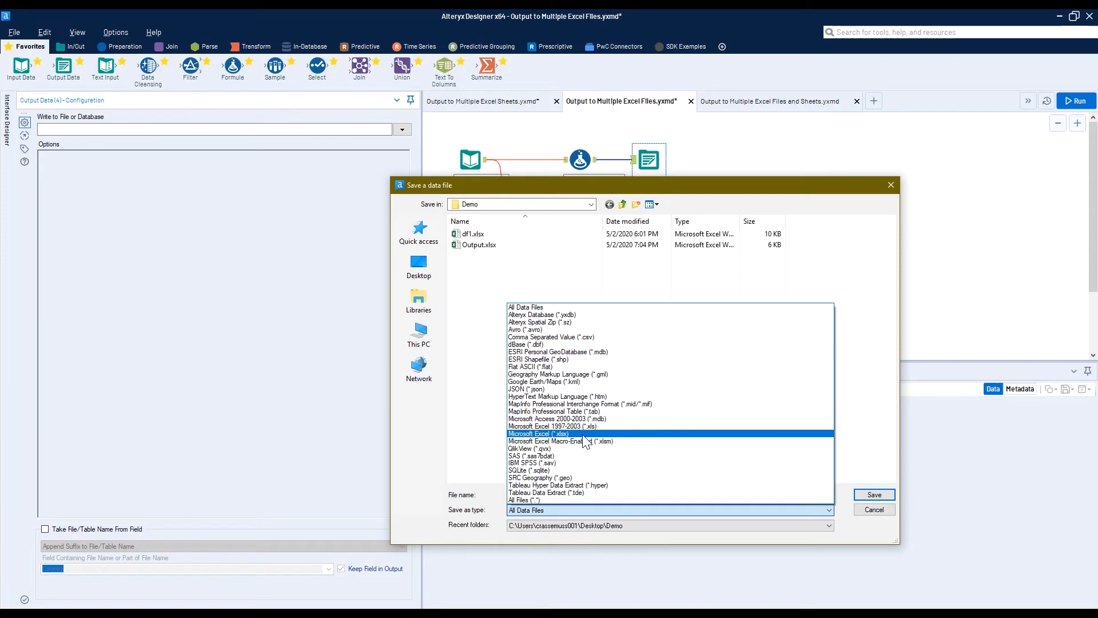
left_click(586, 433)
left_click(871, 496)
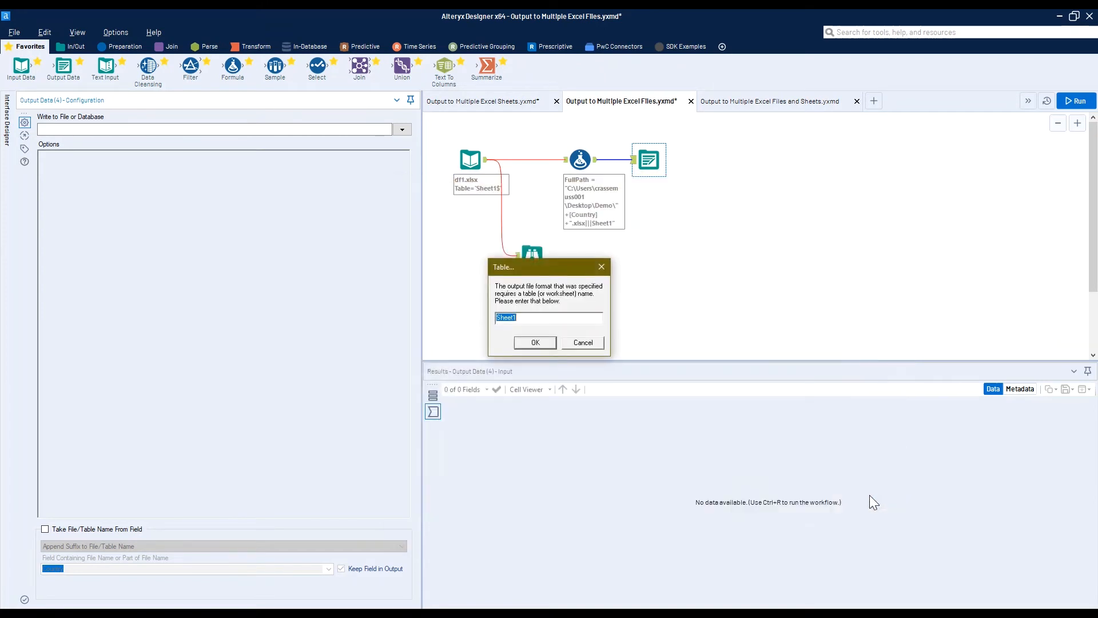
left_click(535, 342)
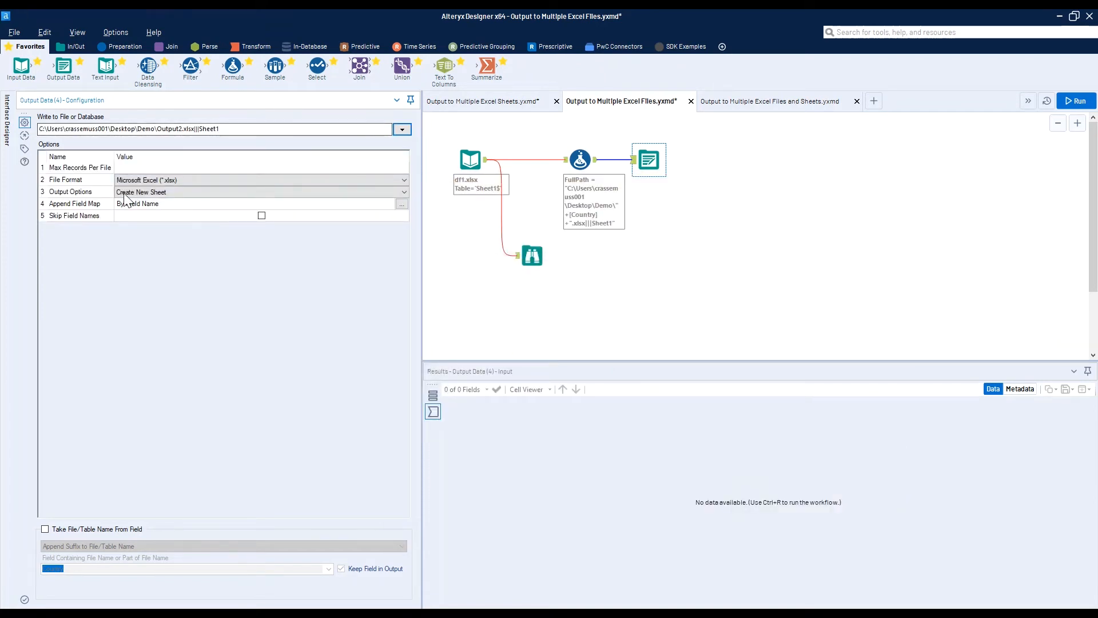
Step: Configure the output to Overwrite Sheet (Drop) and change the entire file path from the FullPath field, without keeping that field in the output
left_click(144, 192)
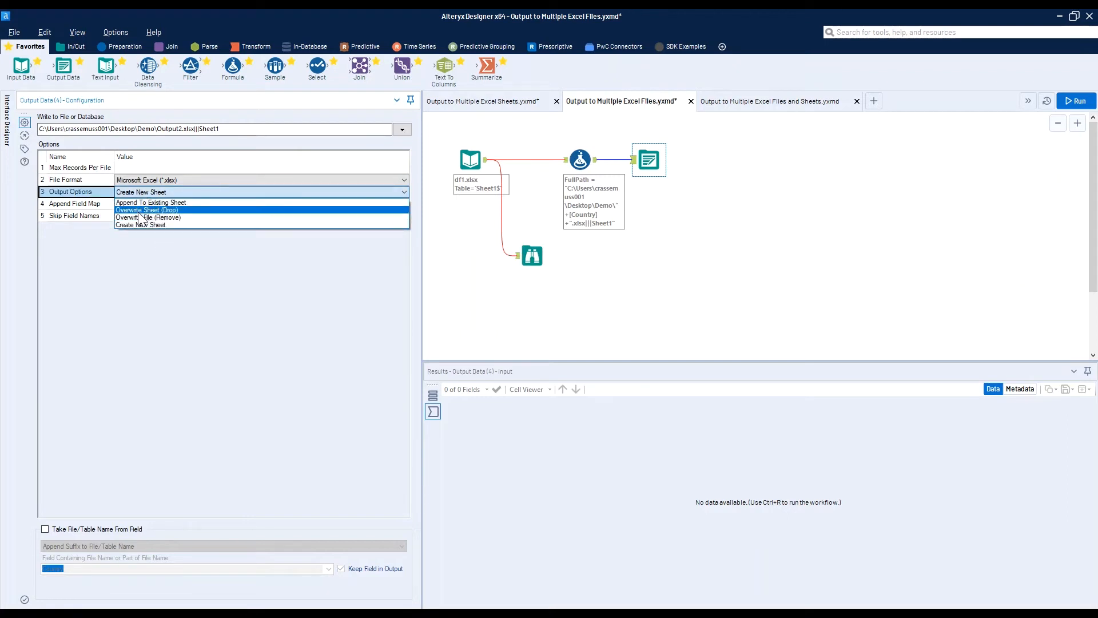
left_click(140, 210)
left_click(45, 529)
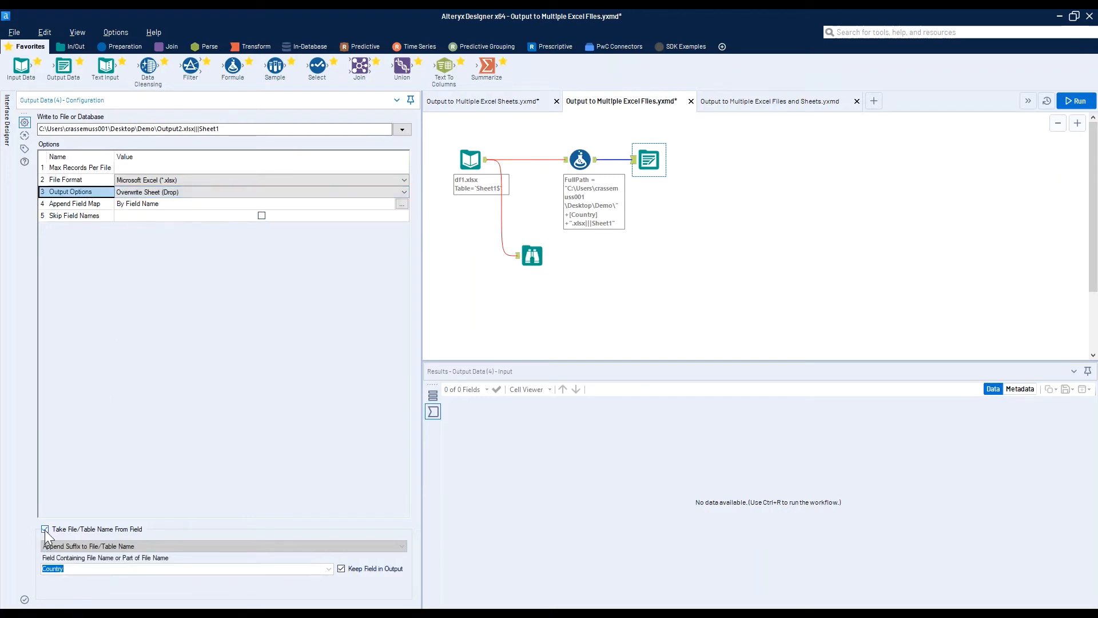
left_click(70, 545)
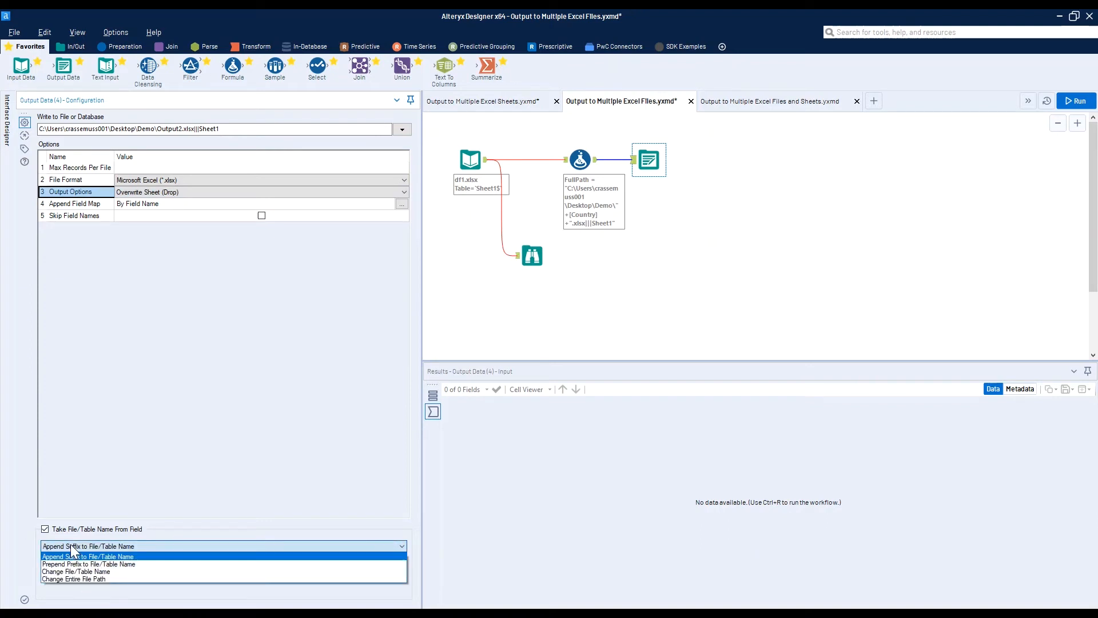
left_click(83, 580)
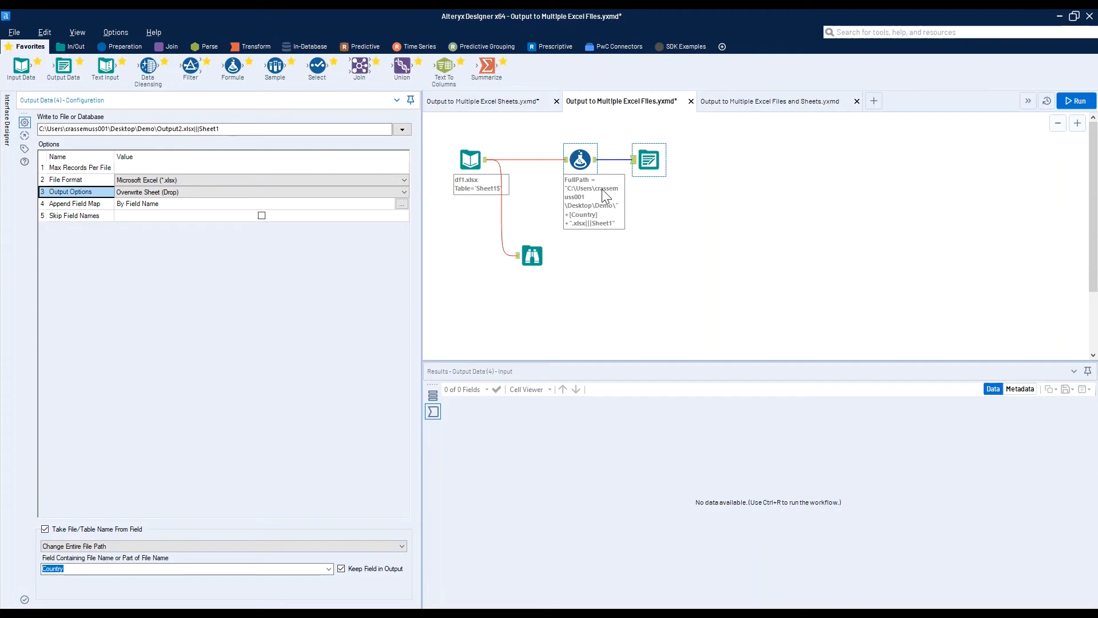
left_click(330, 570)
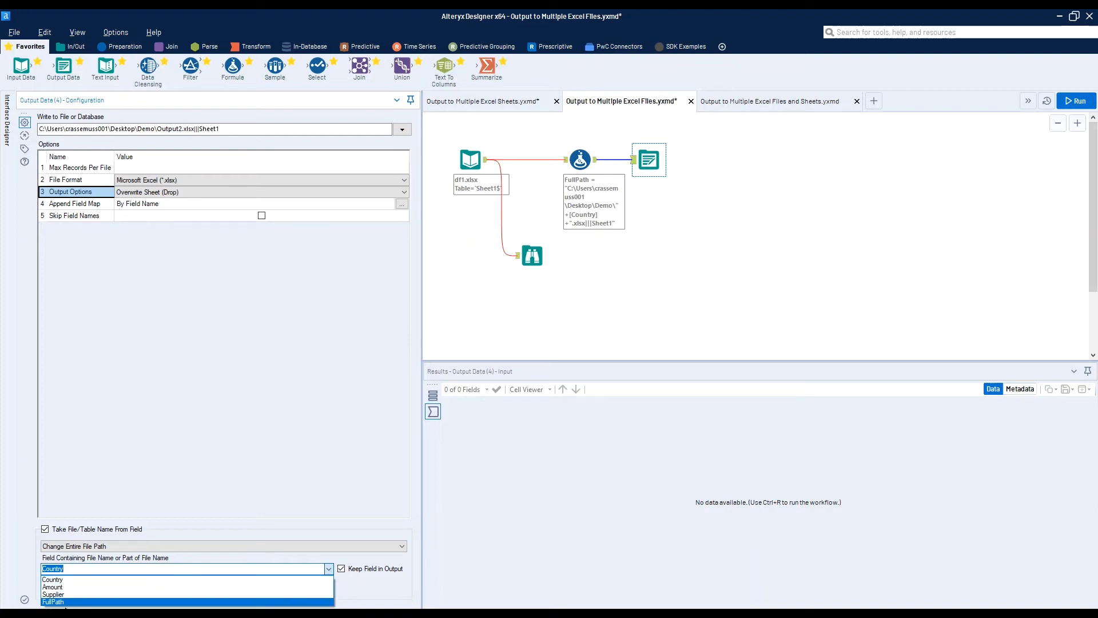
left_click(54, 603)
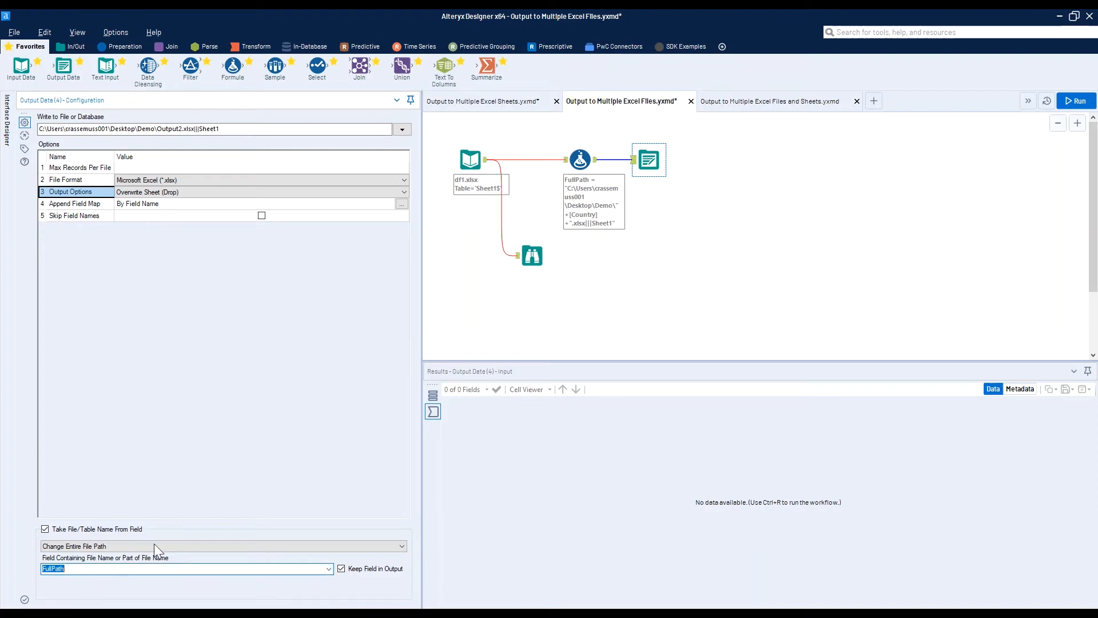
left_click(341, 569)
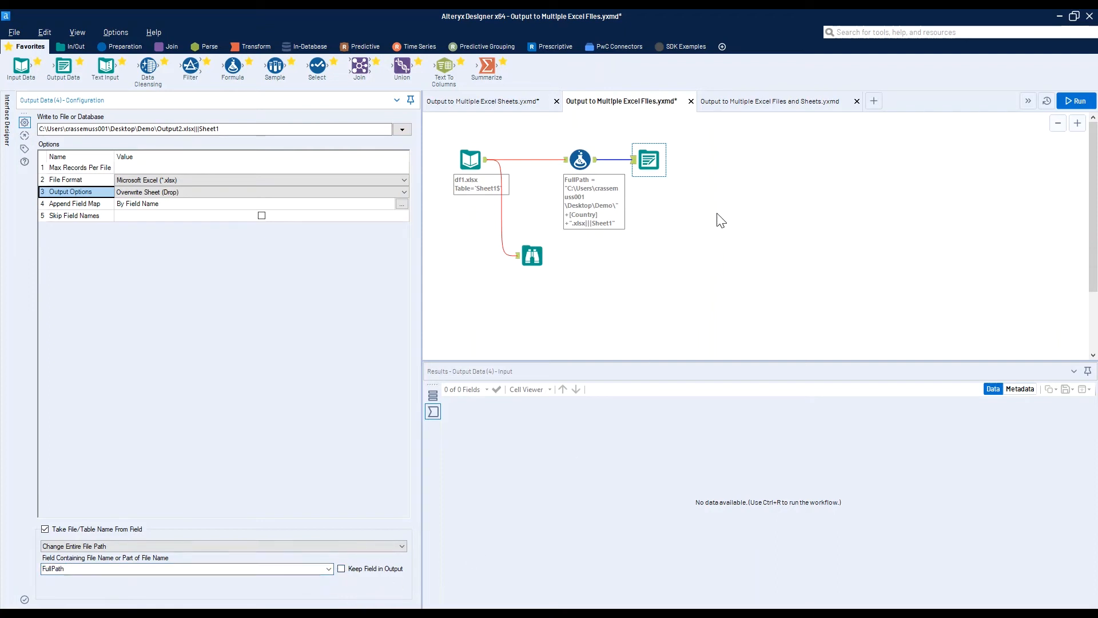
Step: Run the workflow, then open FR.xlsx from the Demo folder in Excel to check its exported rows
left_click(725, 239)
left_click(1077, 103)
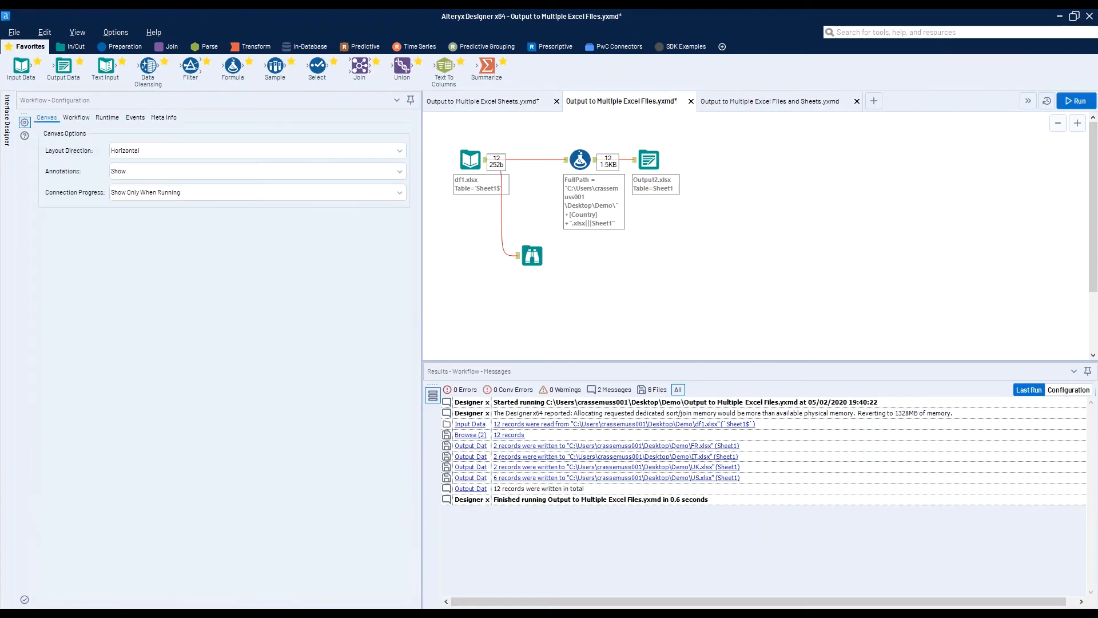
key("alt+Tab")
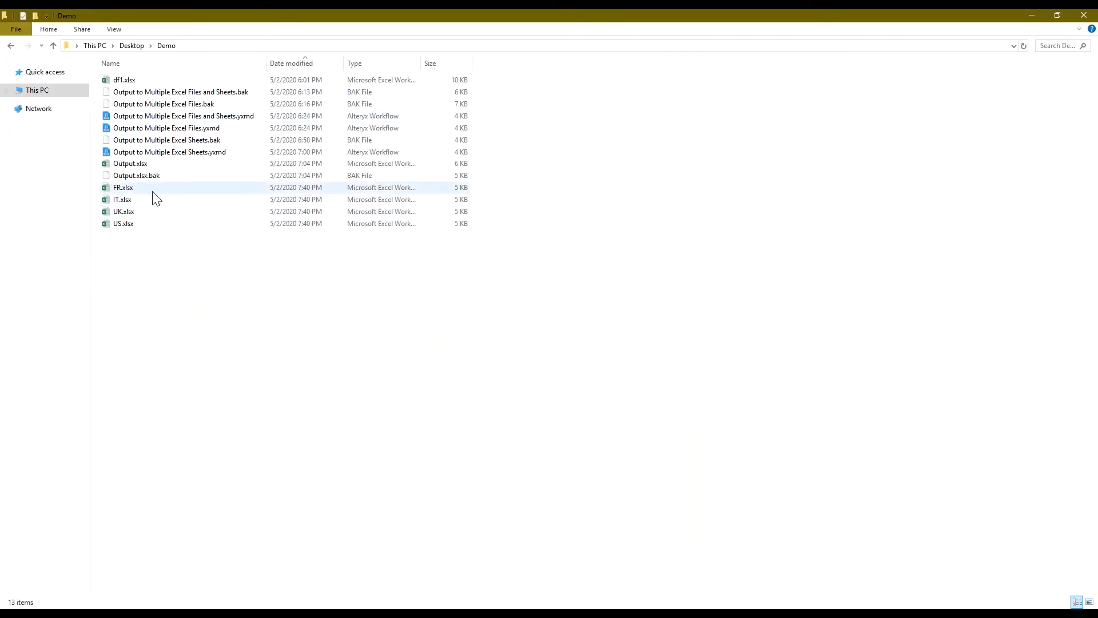
left_click(137, 201)
left_click(135, 224)
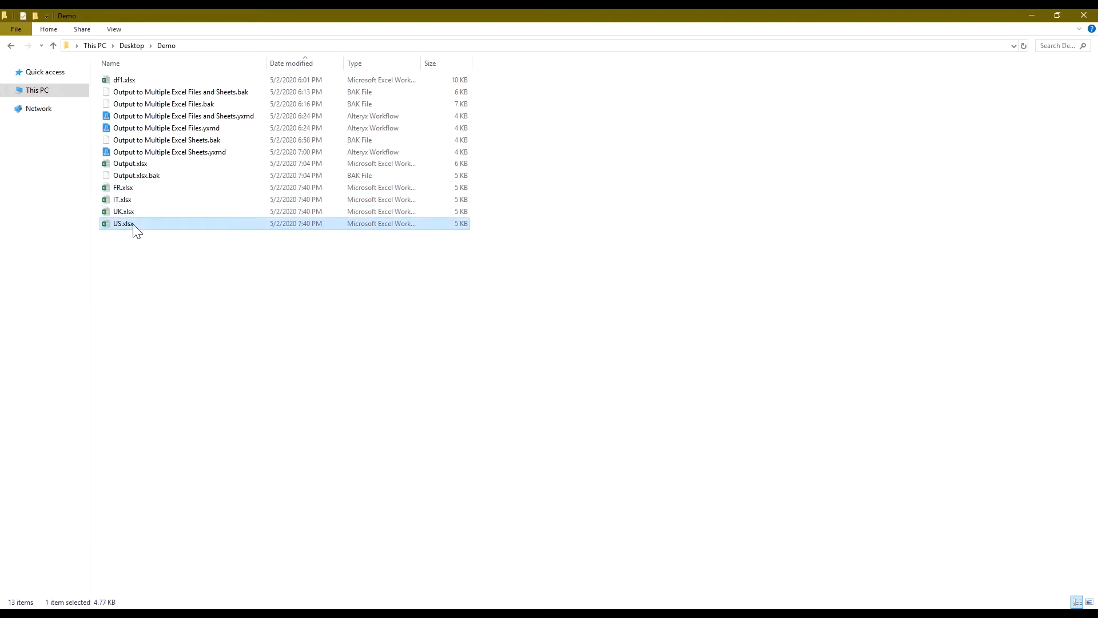
double_click(137, 189)
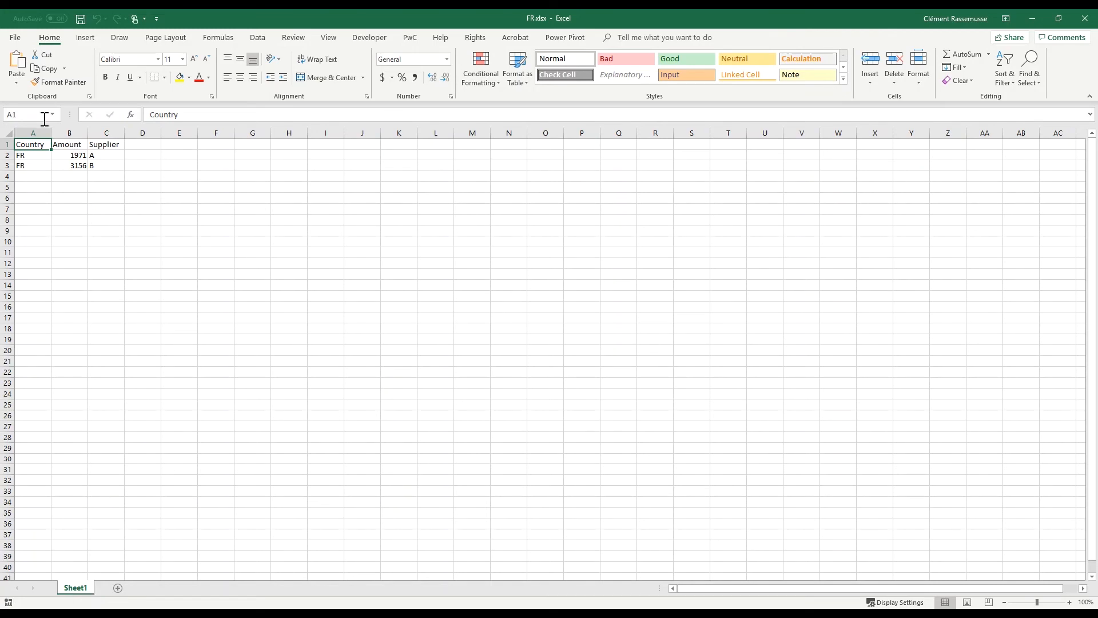
left_click_drag(29, 159, 95, 168)
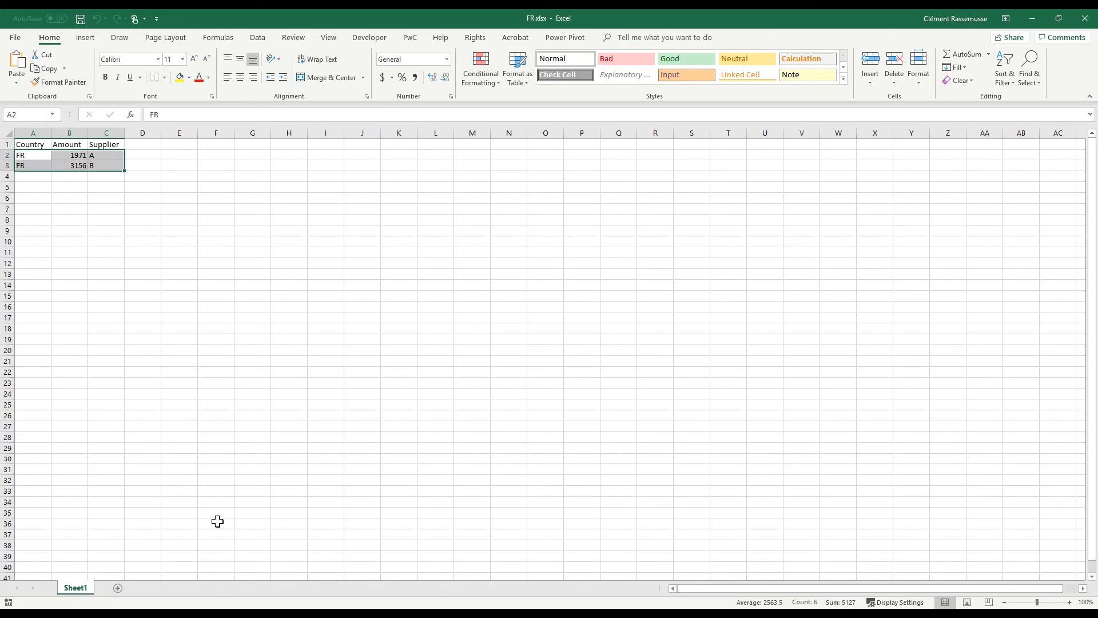
Step: Switch back to Alteryx Designer and copy the Formula and Output Data tools from the Output to Multiple Excel Files workflow
key("alt+Tab")
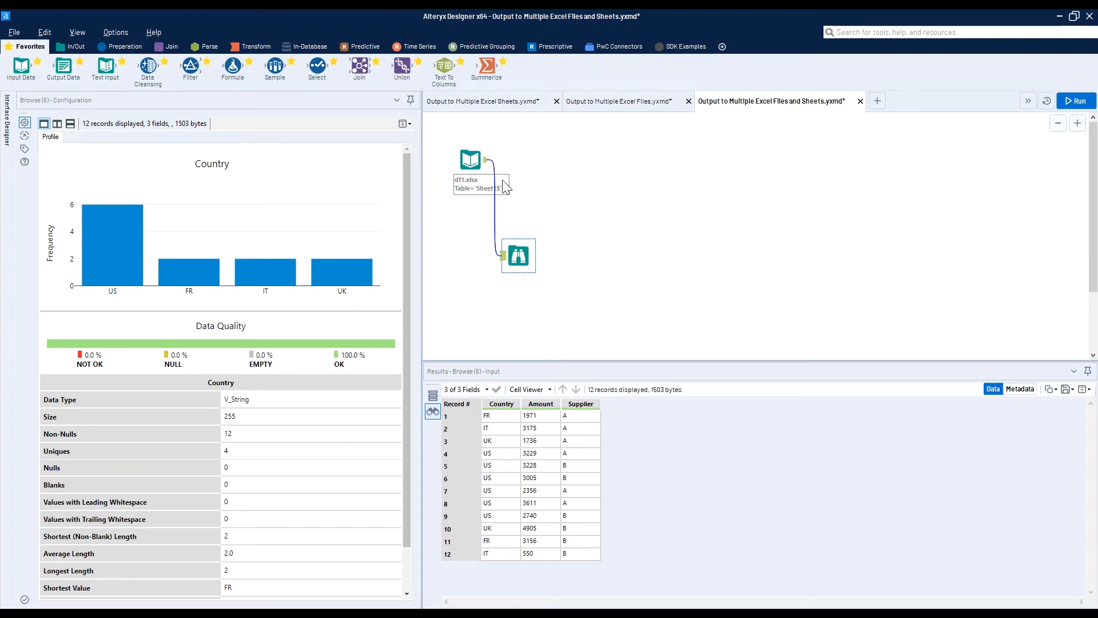
left_click(506, 108)
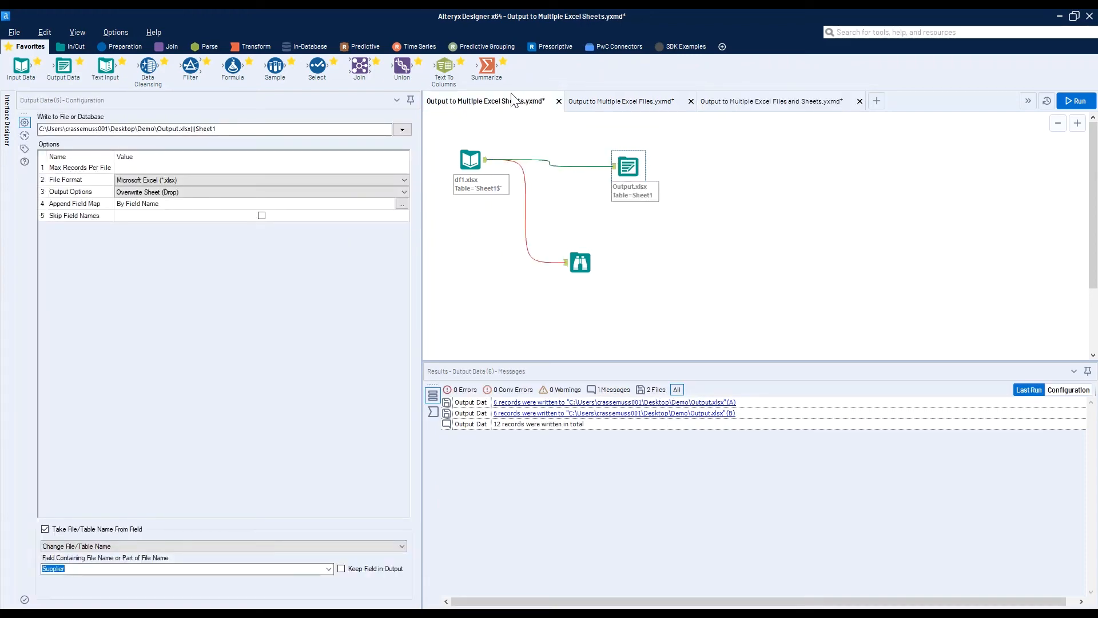
left_click(625, 109)
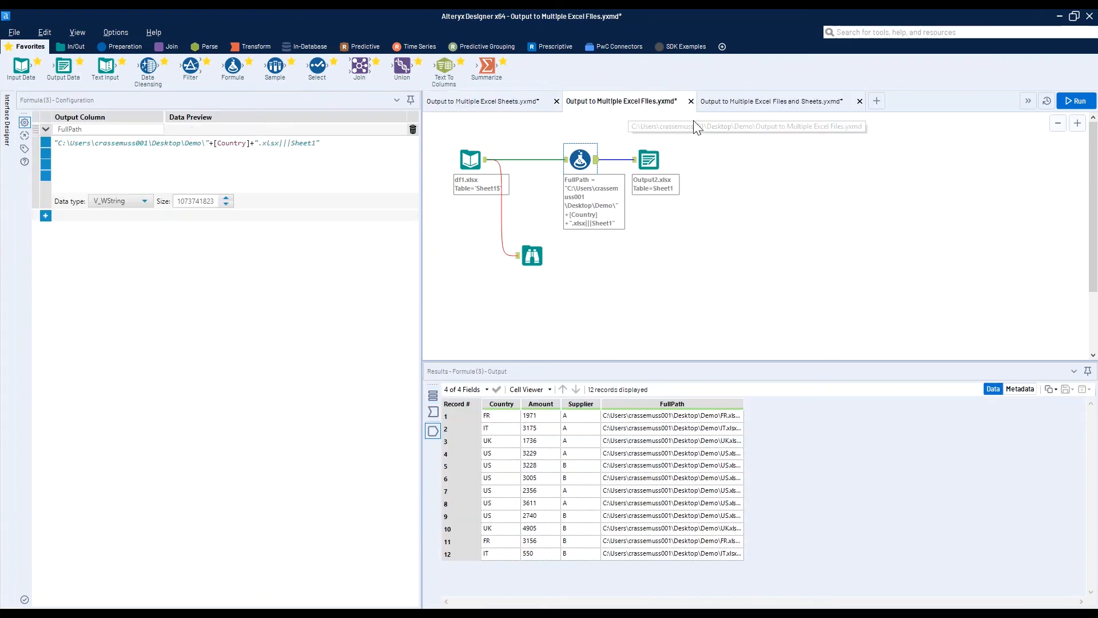
left_click_drag(548, 129, 680, 198)
right_click(650, 161)
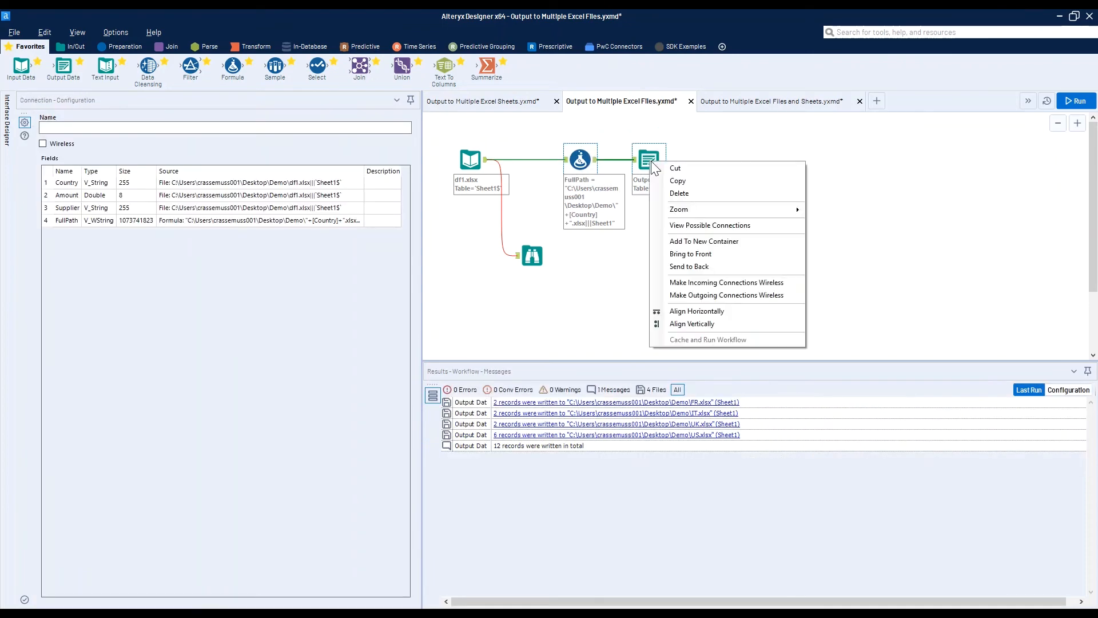
left_click(678, 181)
Step: Paste the copied tools into the Output to Multiple Excel Files and Sheets workflow and connect the df1.xlsx input to the Formula tool
left_click(734, 106)
right_click(595, 152)
left_click(615, 158)
left_click(491, 167)
left_click_drag(491, 167, 595, 167)
Step: Replace Sheet1 in the pasted FullPath expression with the [Supplier] field, ending it as ".xlsx|||"+[Supplier]
left_click(619, 174)
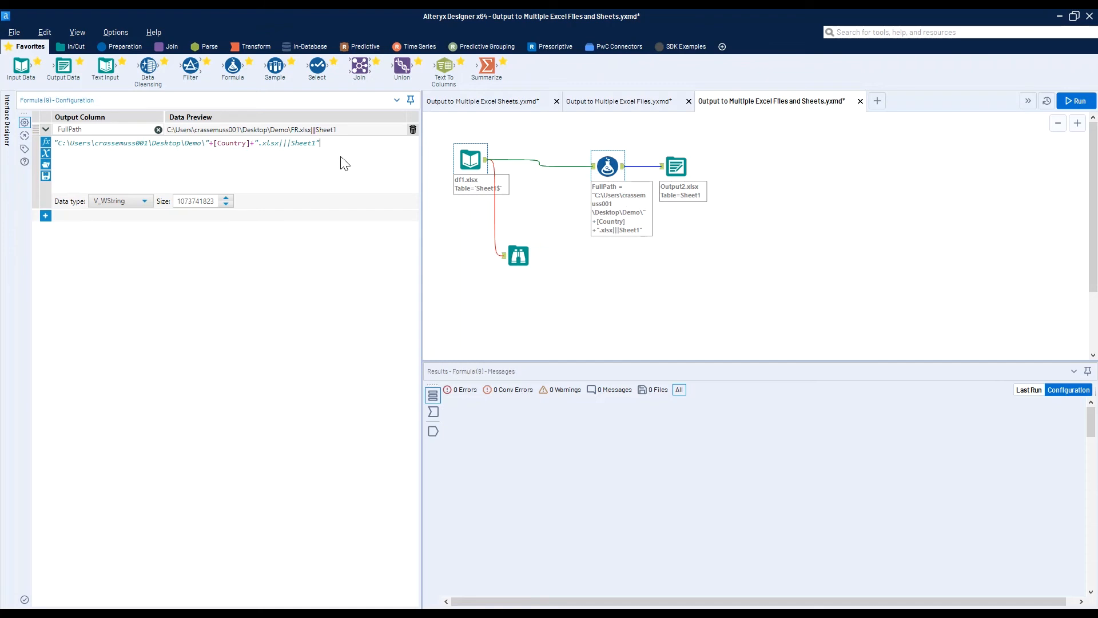
key("BackSpace")
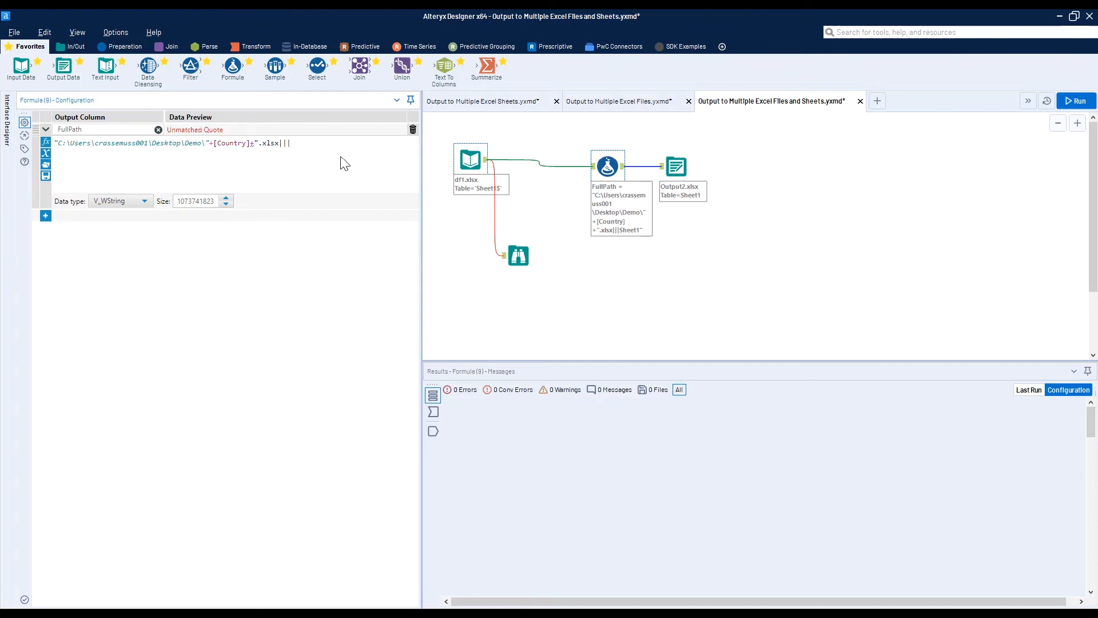
type("\"+sup")
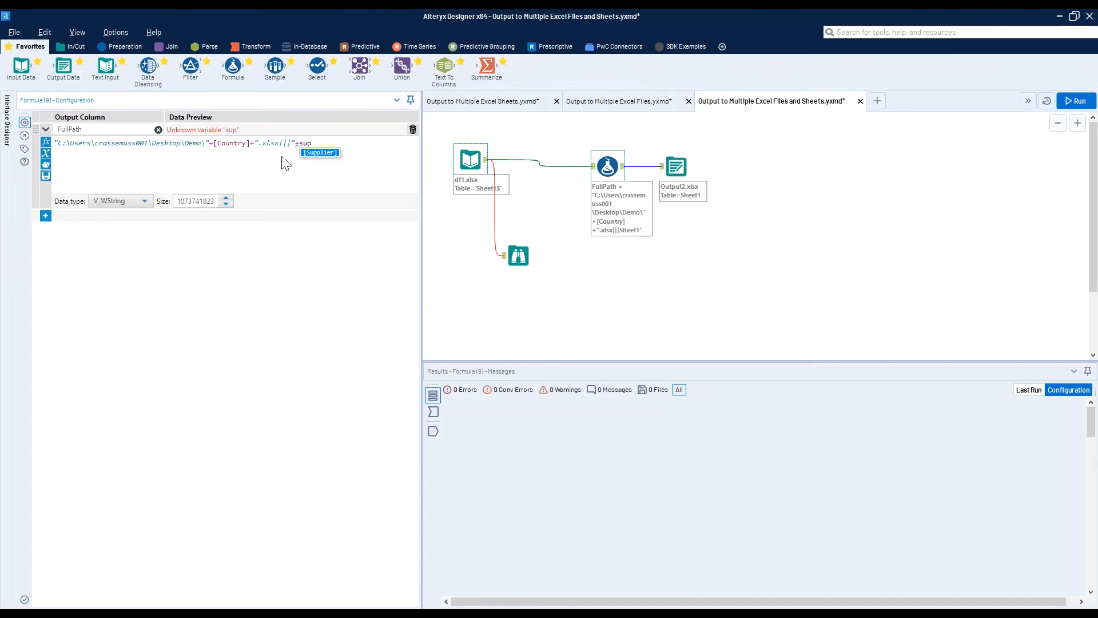
left_click(331, 153)
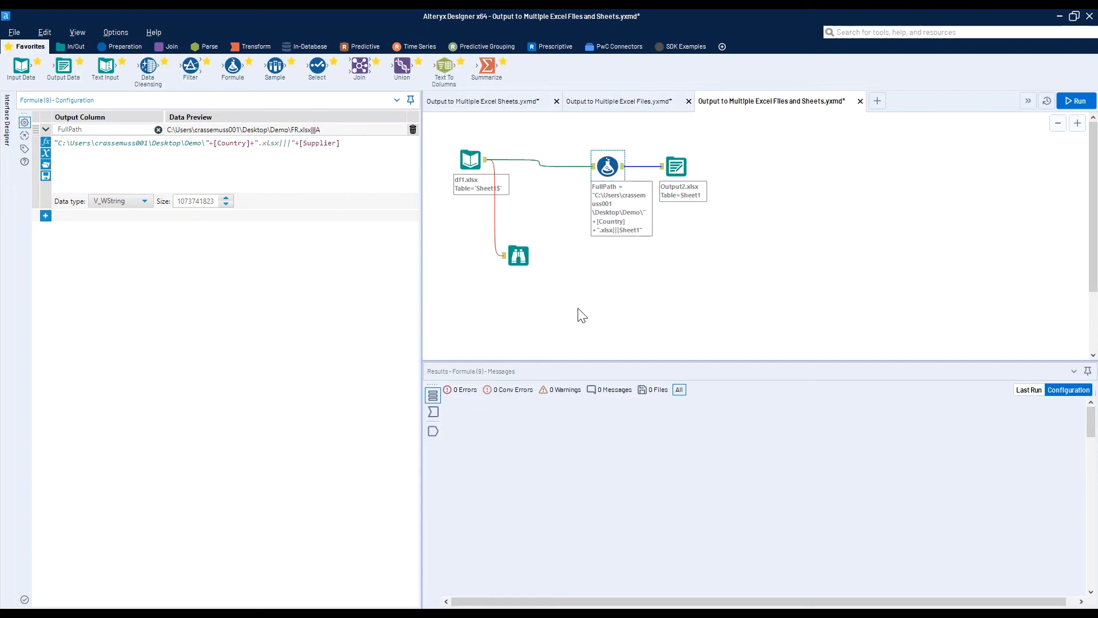
left_click(766, 228)
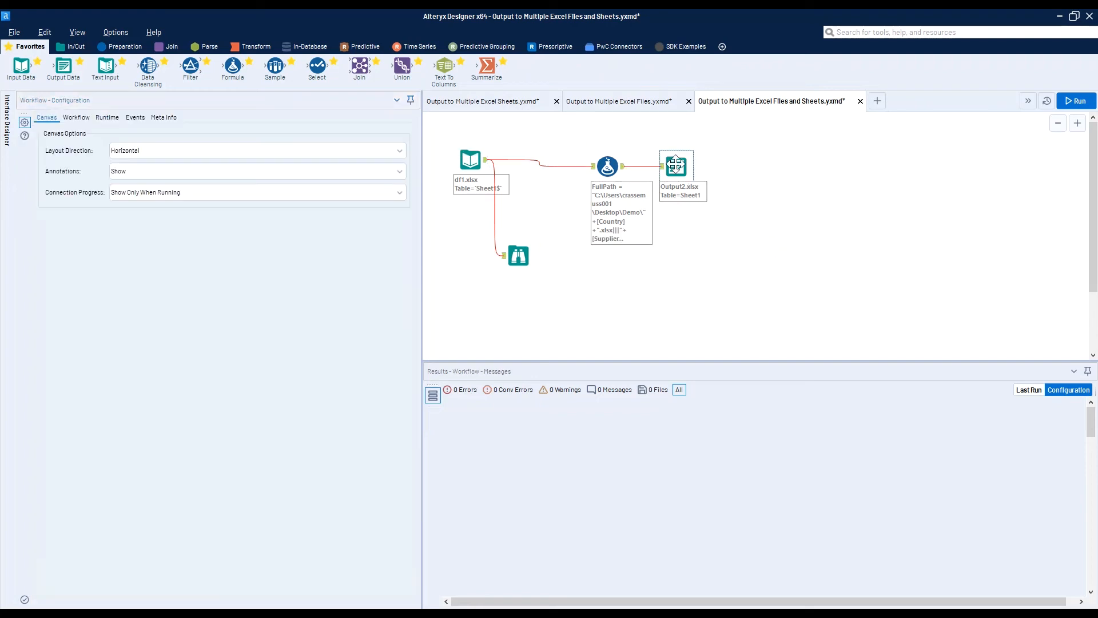
Step: Select Overwrite Sheet (Drop) as the pasted Output Data tool's output option and run the workflow
left_click(676, 166)
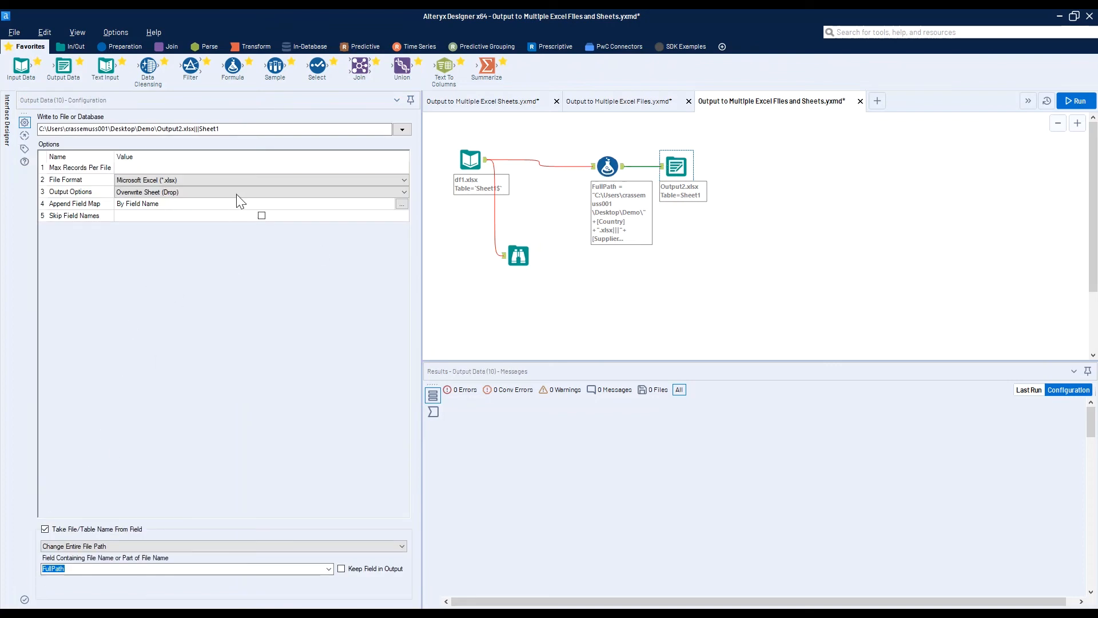
left_click(140, 193)
left_click(154, 211)
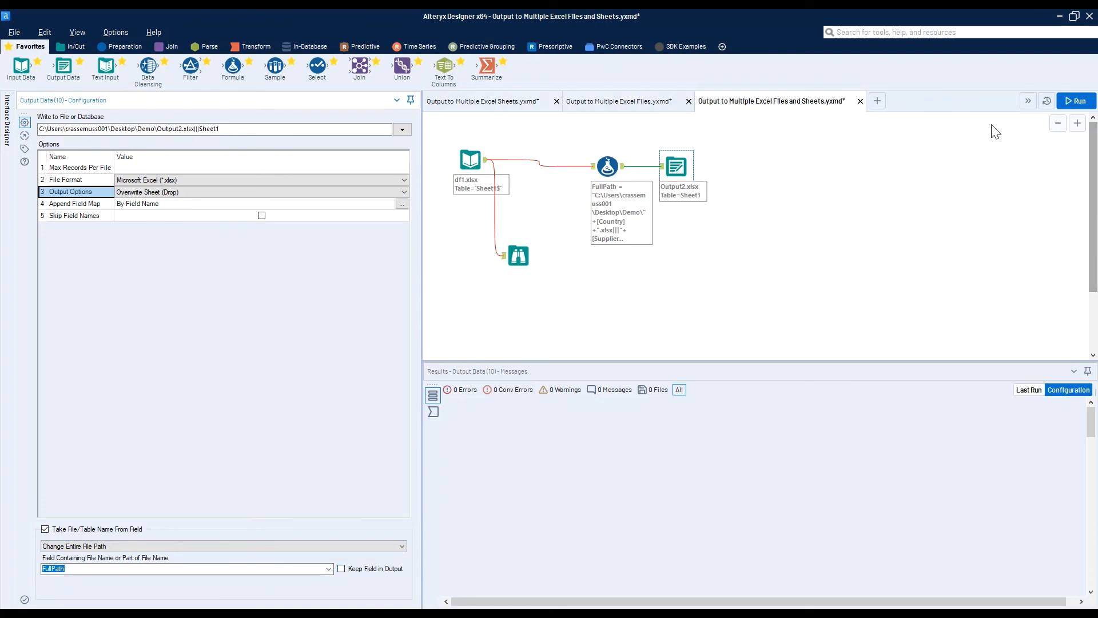
left_click(858, 201)
left_click(1078, 103)
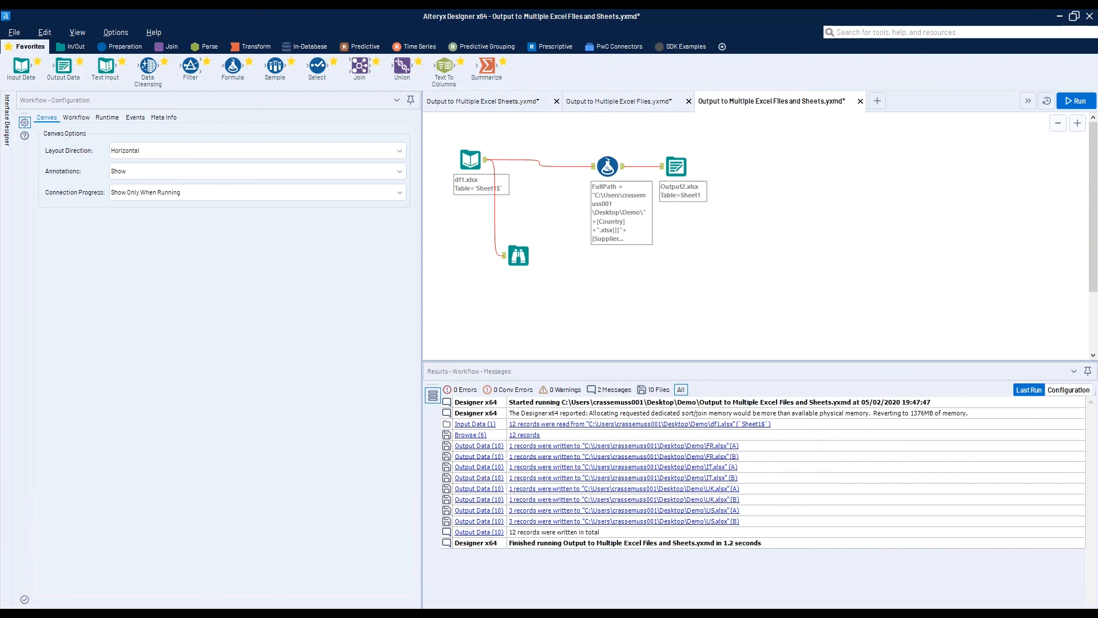
Step: Open FR.xlsx from the Demo folder in Excel and check the country and supplier values on sheets A and B
left_click(162, 613)
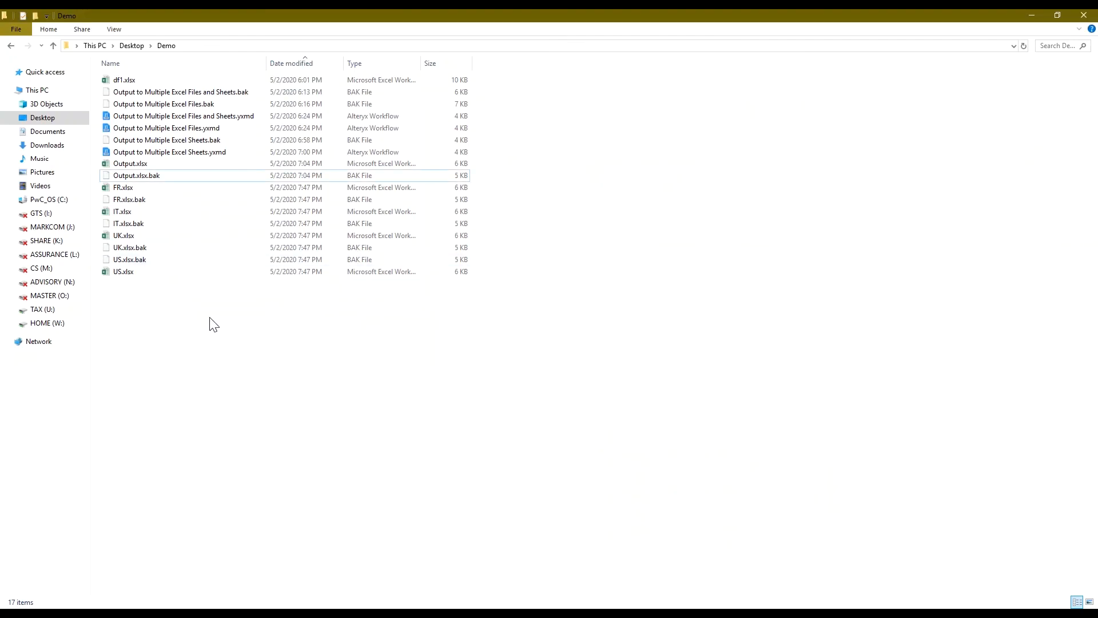
key("Down")
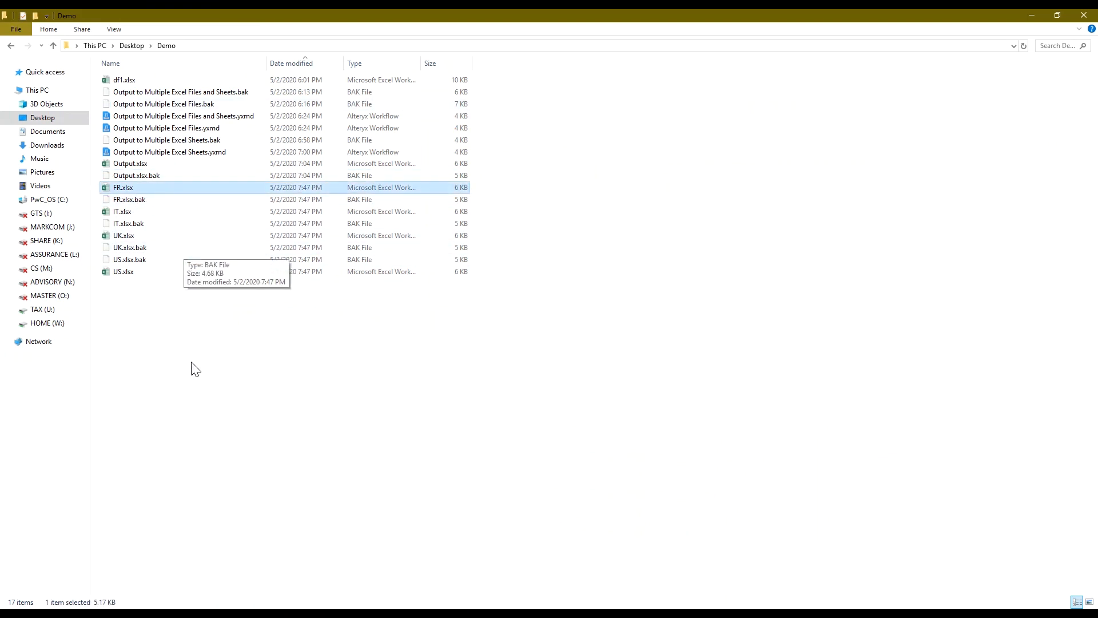
key("Return")
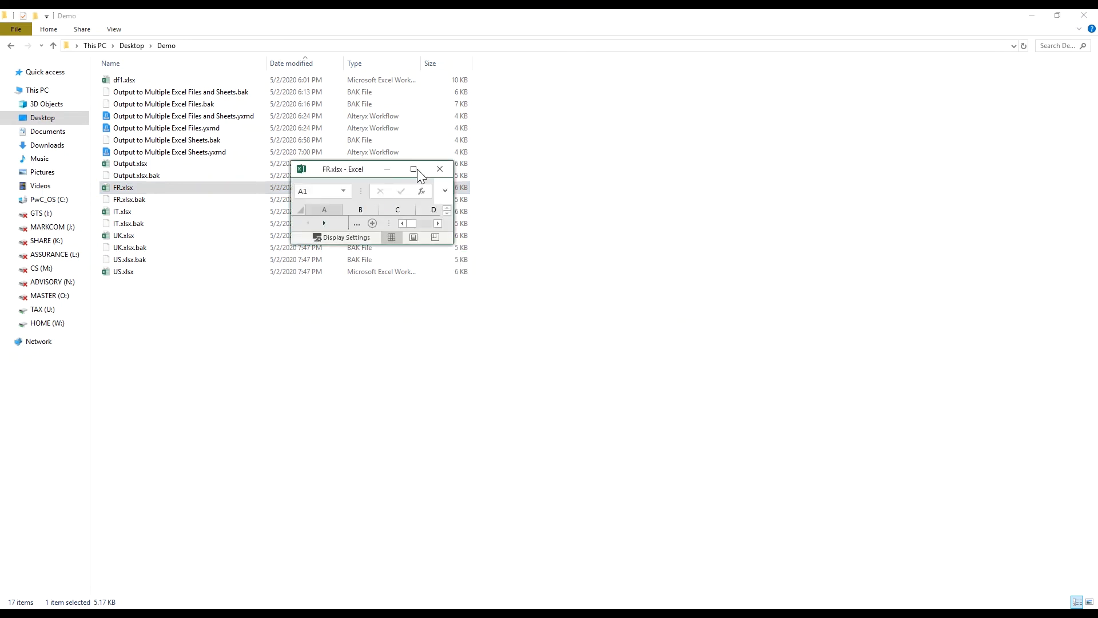
left_click(413, 169)
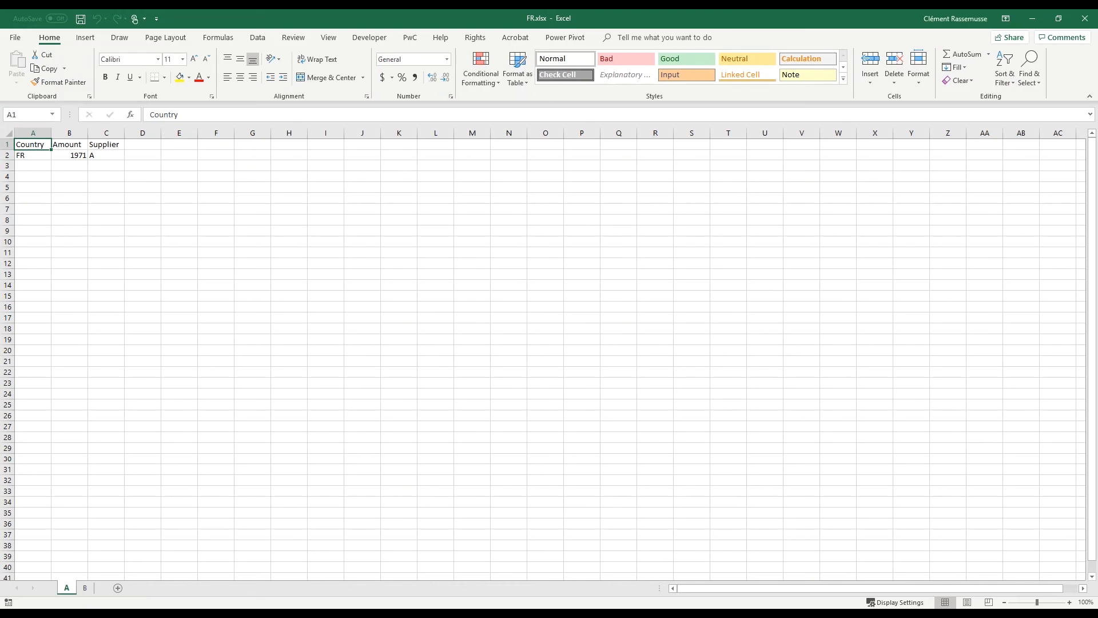
left_click(29, 156)
left_click(99, 156)
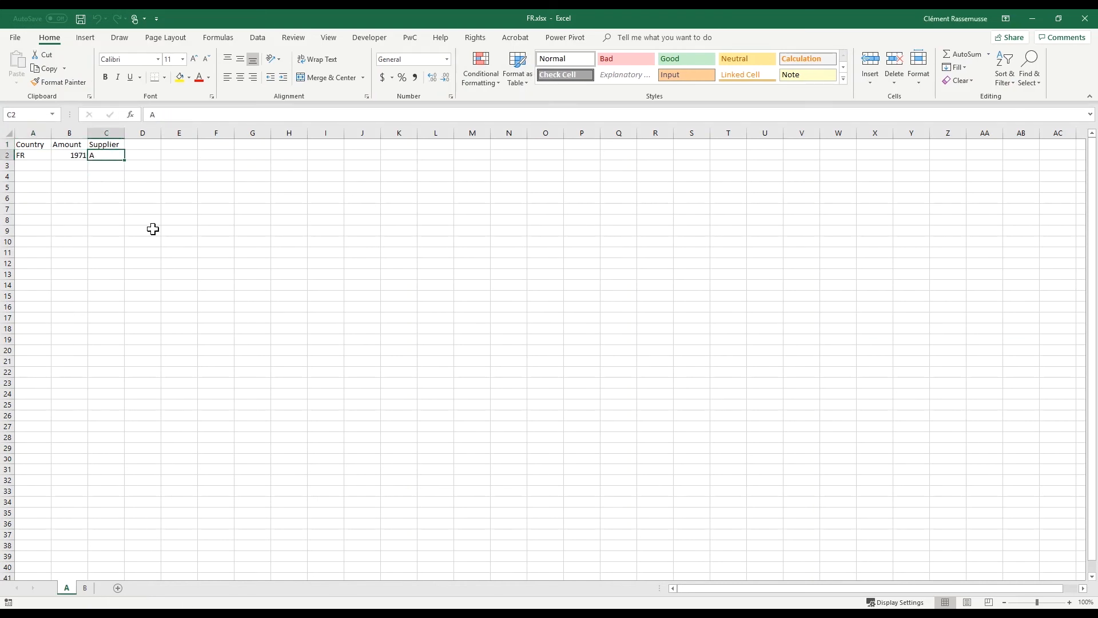
left_click(89, 589)
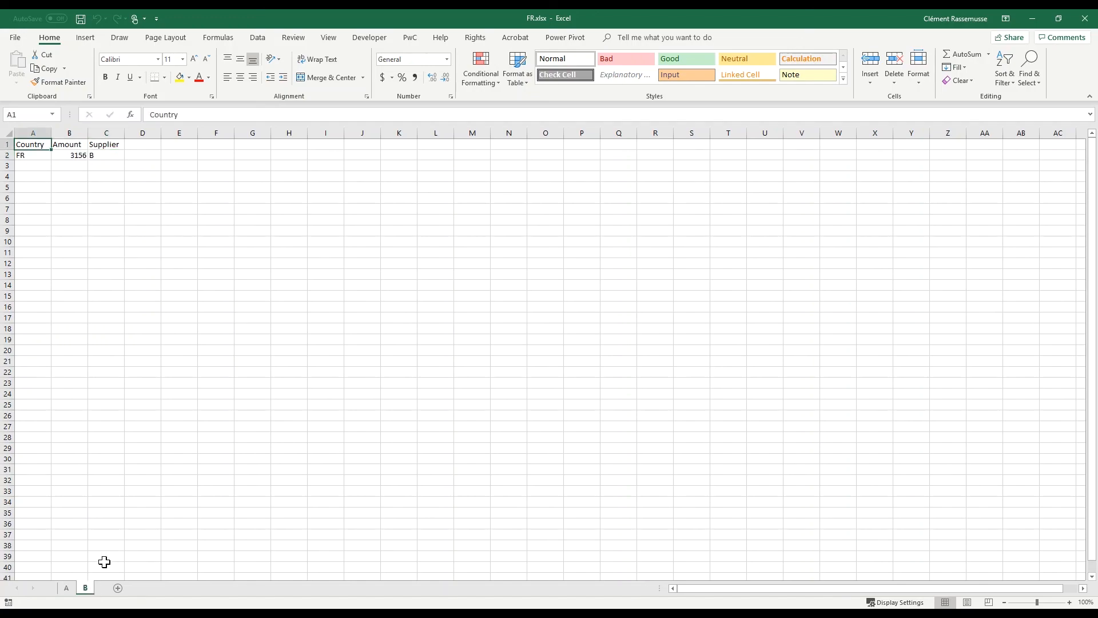
left_click(106, 153)
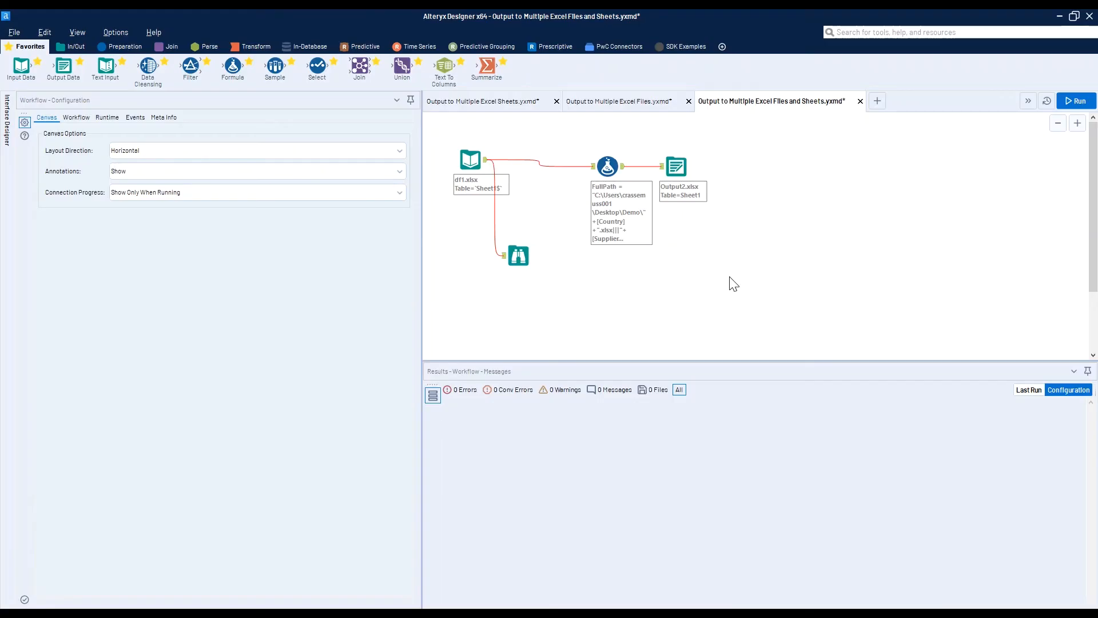